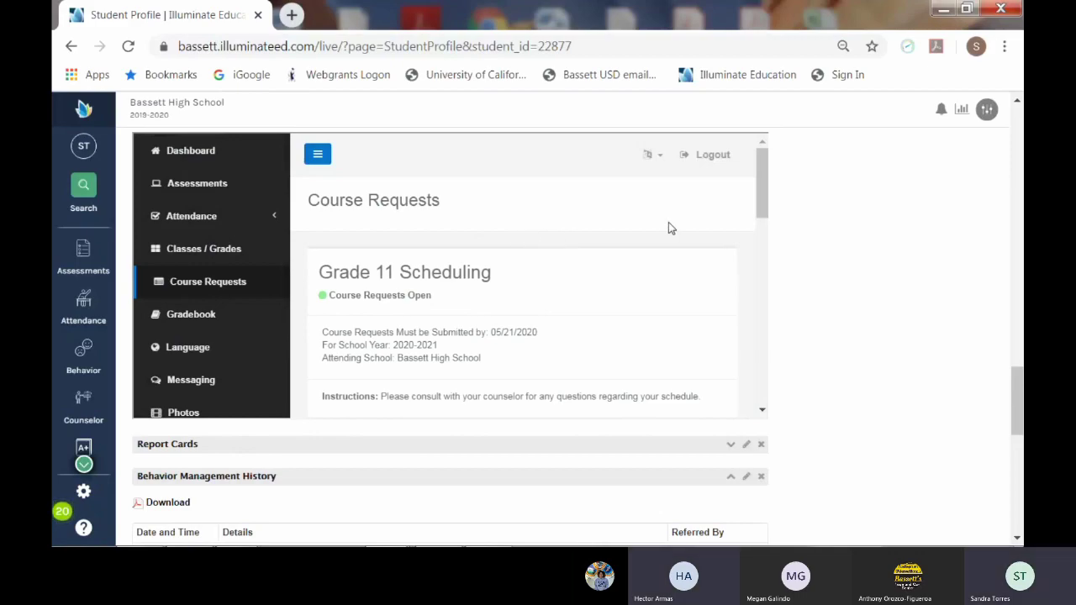
# Bring up the Grade 11 Scheduling course requests list, starting with English 11 and Mathematics 11
pyautogui.moveTo(757, 202); pyautogui.dragTo(758, 239)
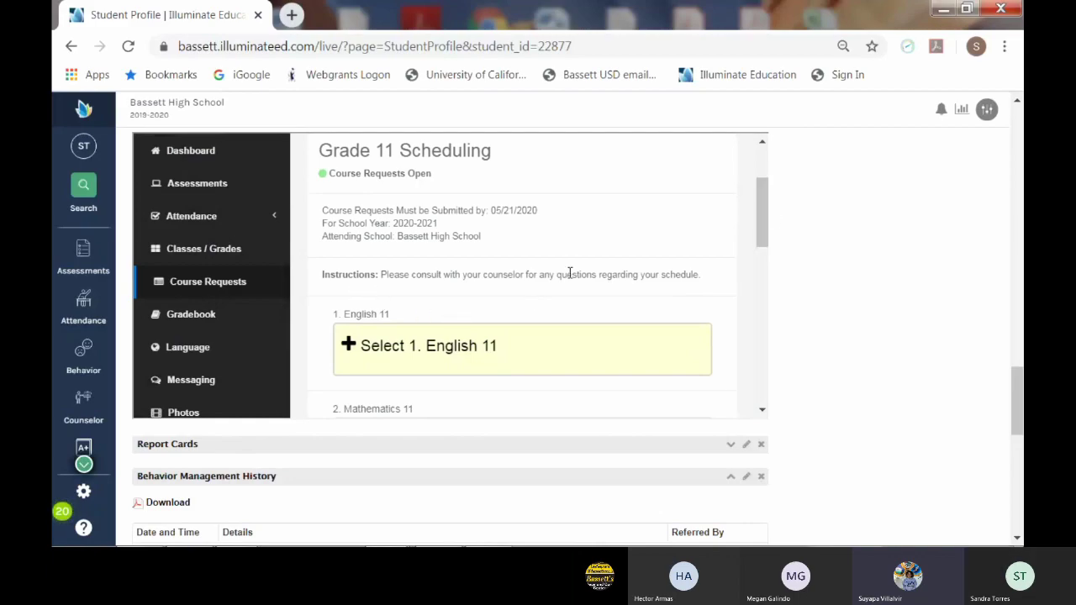
# Choose English 11 (EN2120) as the first-choice English 11 request and save it
pyautogui.moveTo(764, 210); pyautogui.dragTo(768, 239)
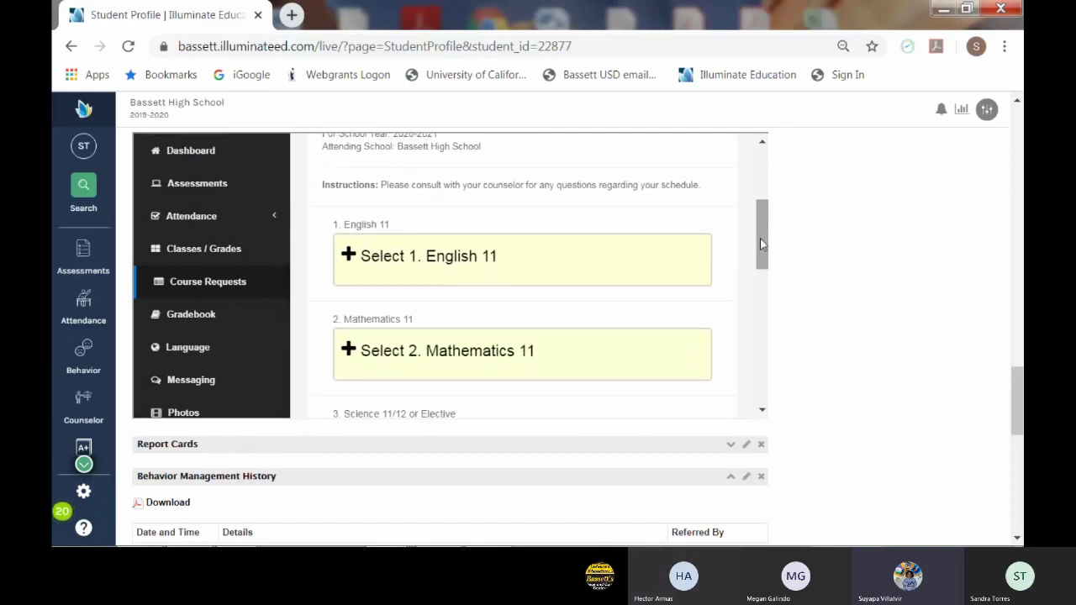
pyautogui.click(367, 262)
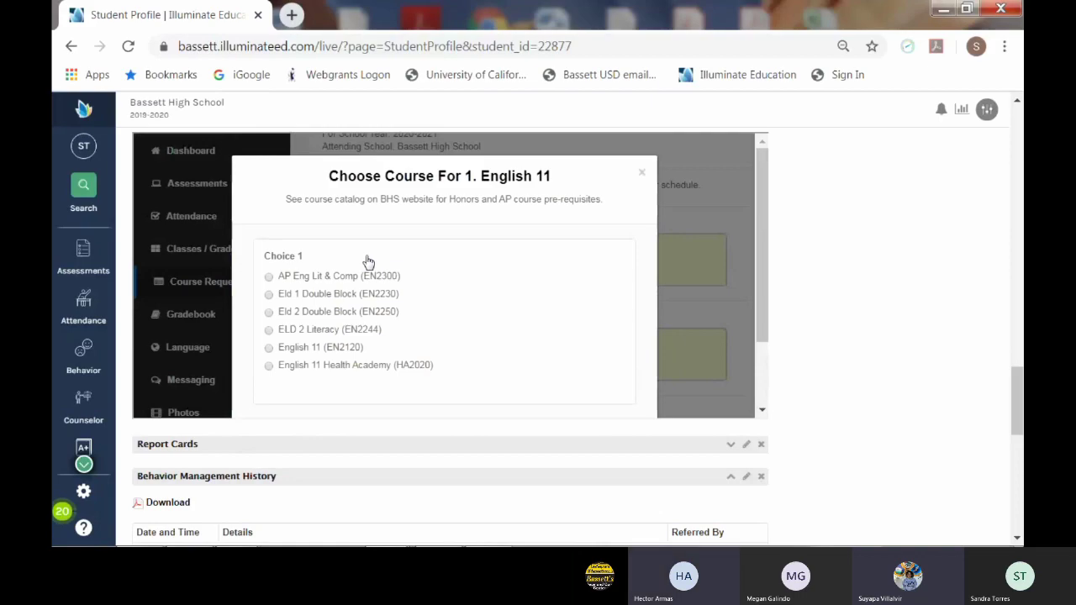
pyautogui.scroll(-2, 367, 262)
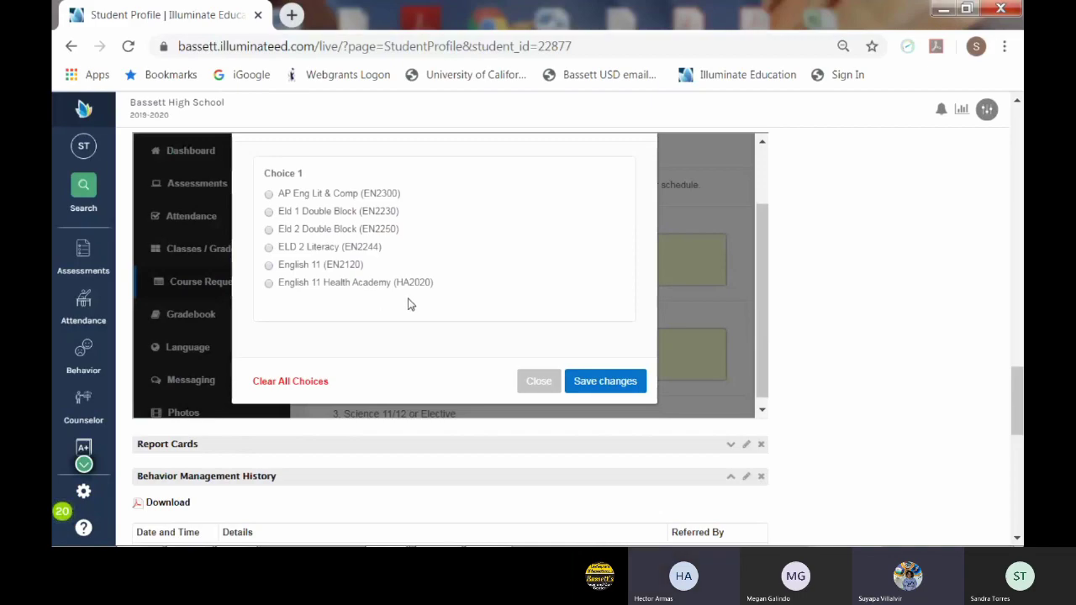
pyautogui.click(269, 266)
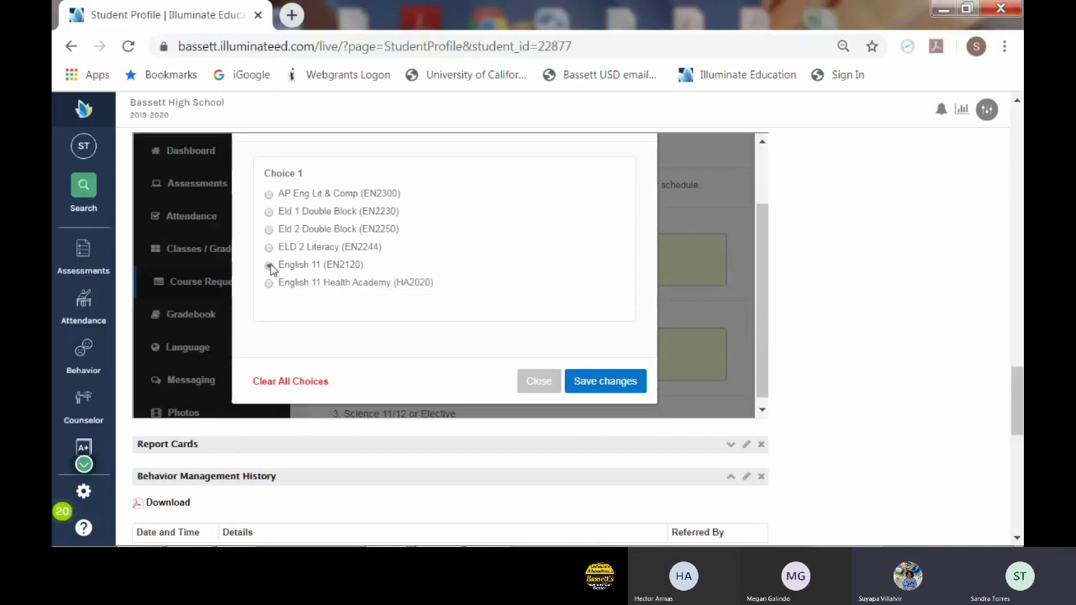
pyautogui.click(593, 381)
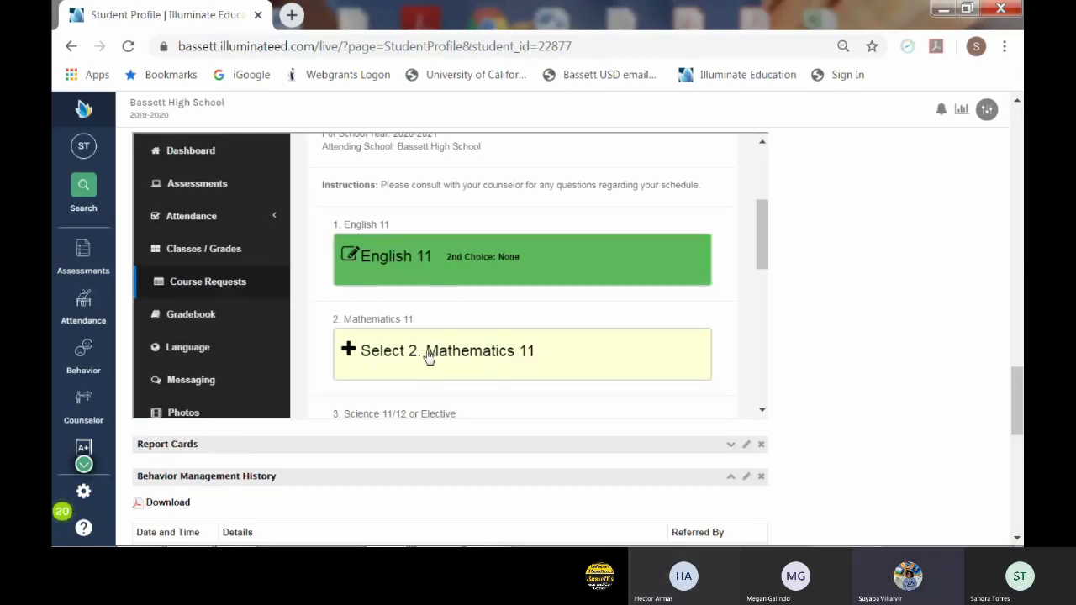
# Pick Statistics (MA3205) for the Mathematics 11 slot and save it
pyautogui.click(364, 353)
pyautogui.scroll(-1, 504, 286)
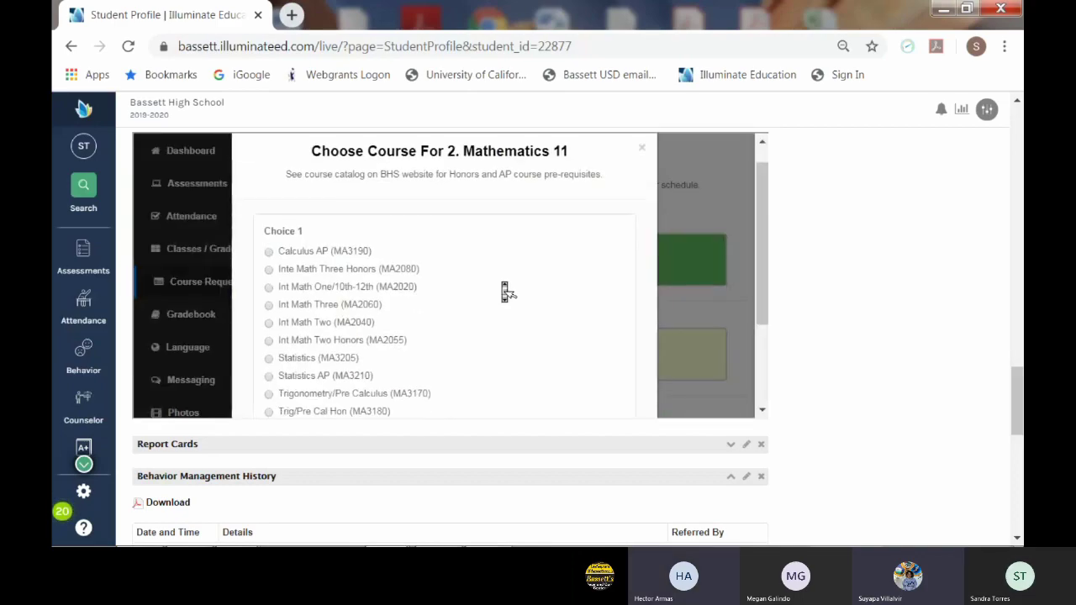
pyautogui.scroll(-3, 504, 291)
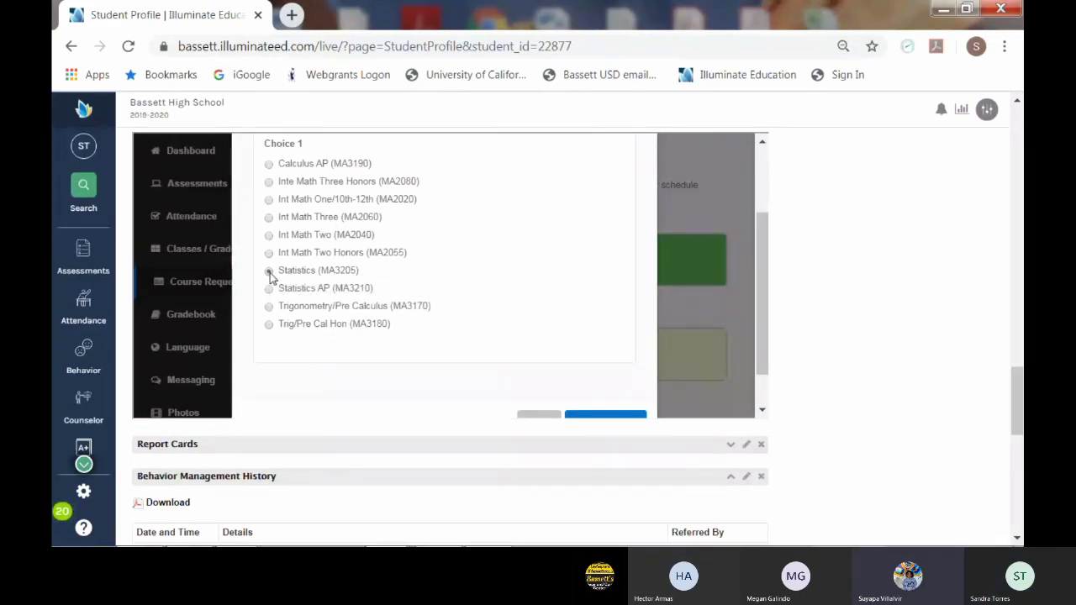
pyautogui.click(269, 272)
pyautogui.scroll(-1, 617, 333)
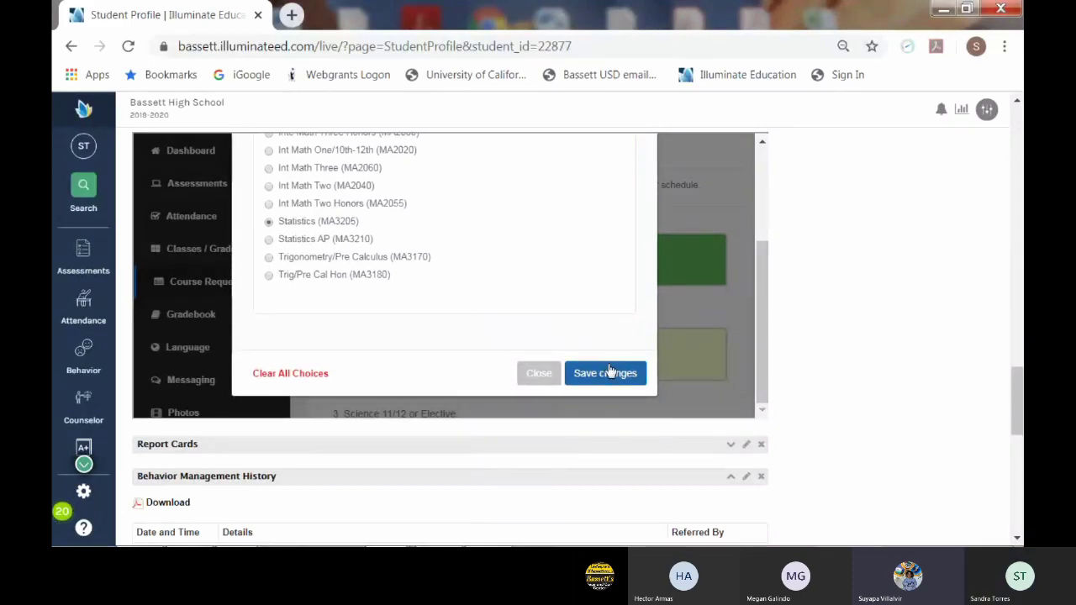
pyautogui.click(611, 372)
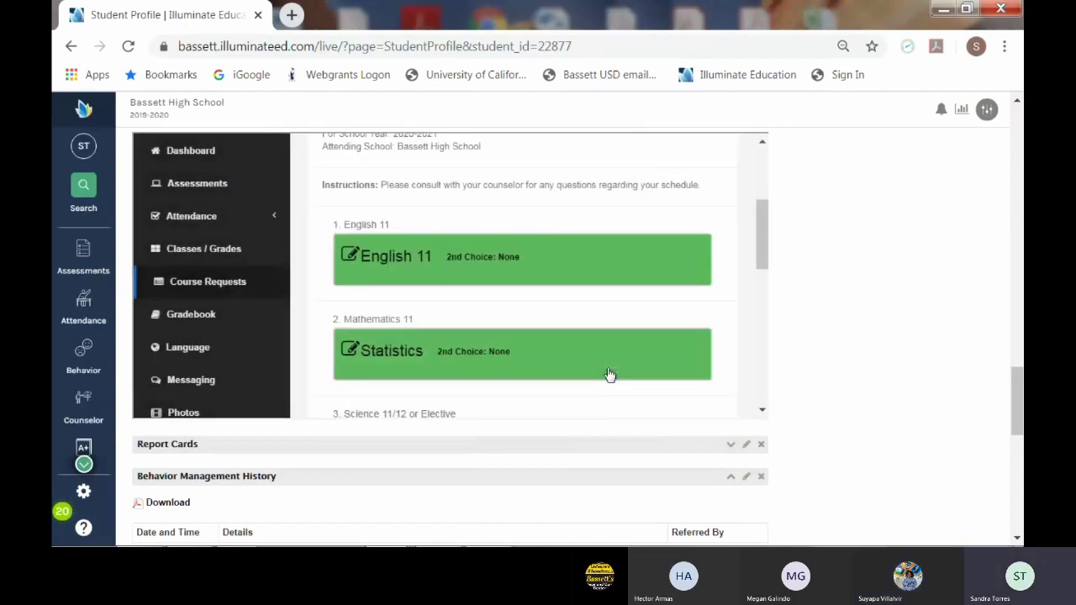
# Open the Science 11/12 or Elective choices and select Physics (SC4100) from the Choice 1 list
pyautogui.scroll(-2, 610, 375)
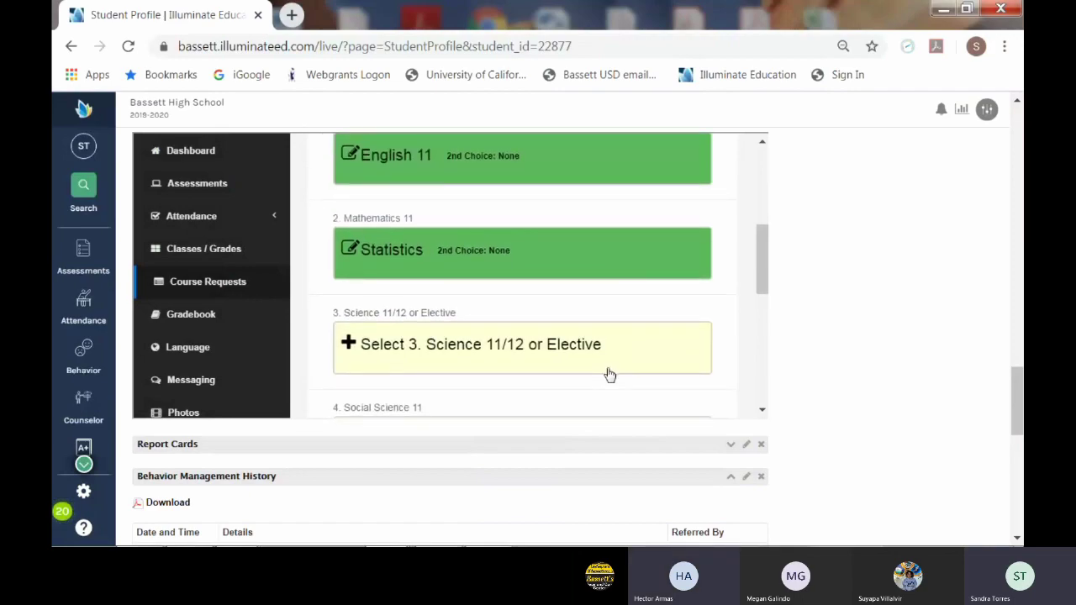
pyautogui.scroll(-1, 554, 283)
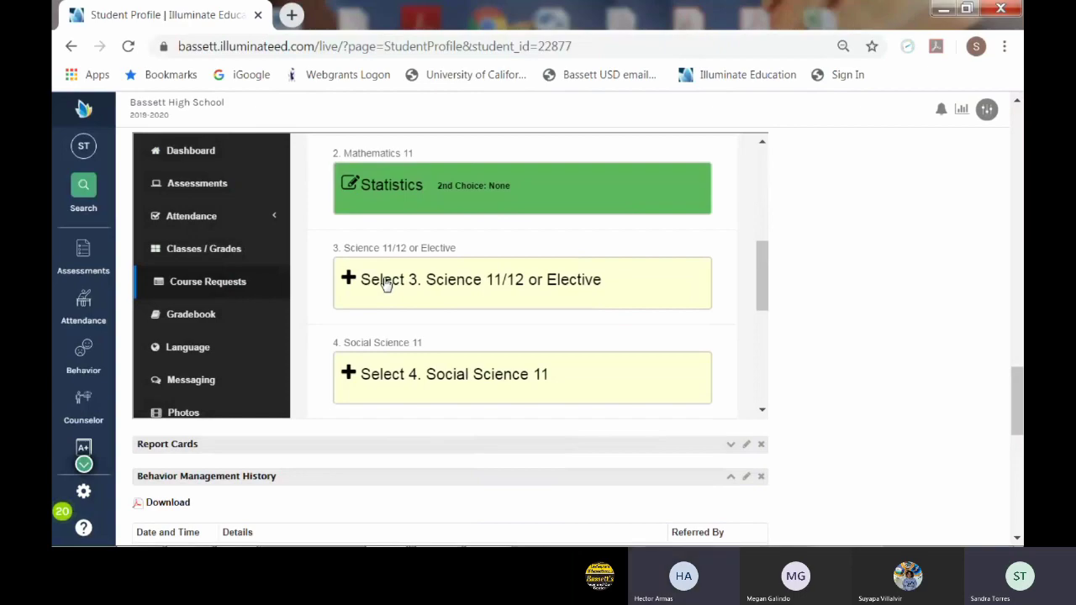
pyautogui.click(352, 282)
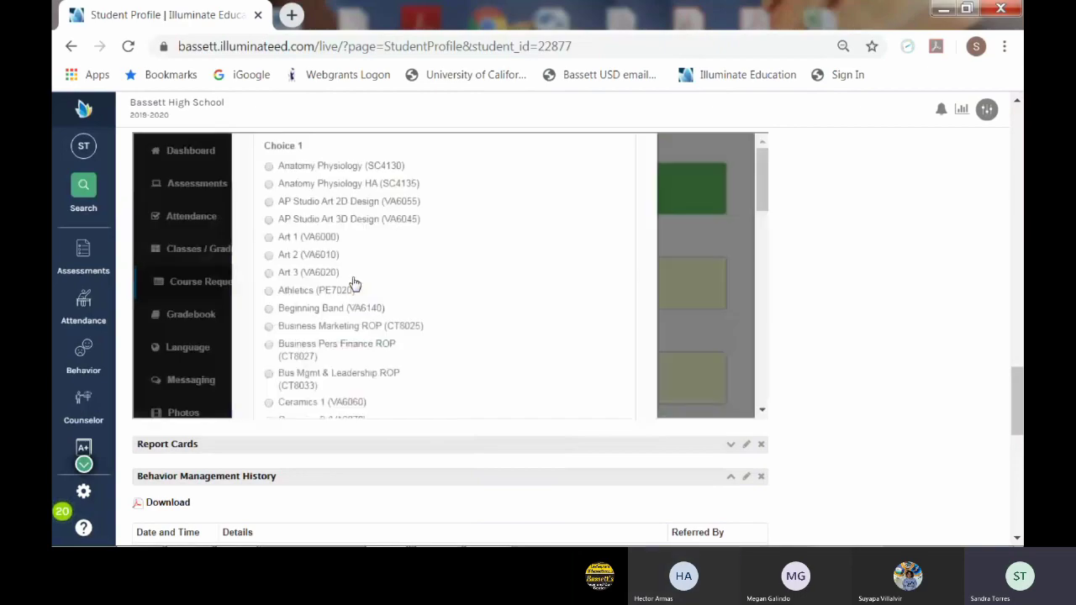
pyautogui.scroll(-1, 355, 288)
pyautogui.scroll(-1, 355, 288)
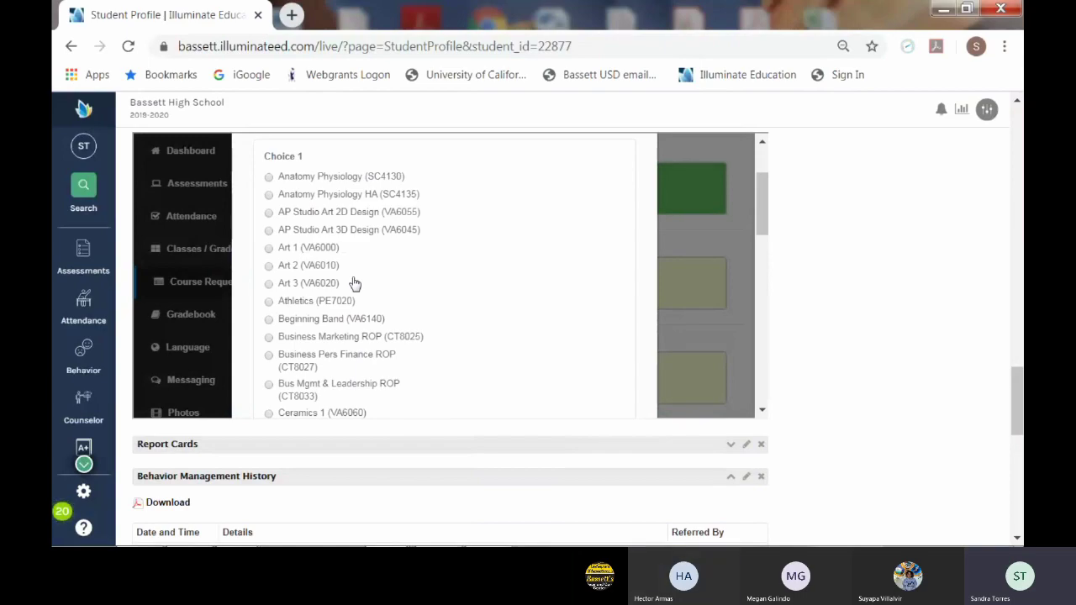
pyautogui.scroll(-1, 356, 286)
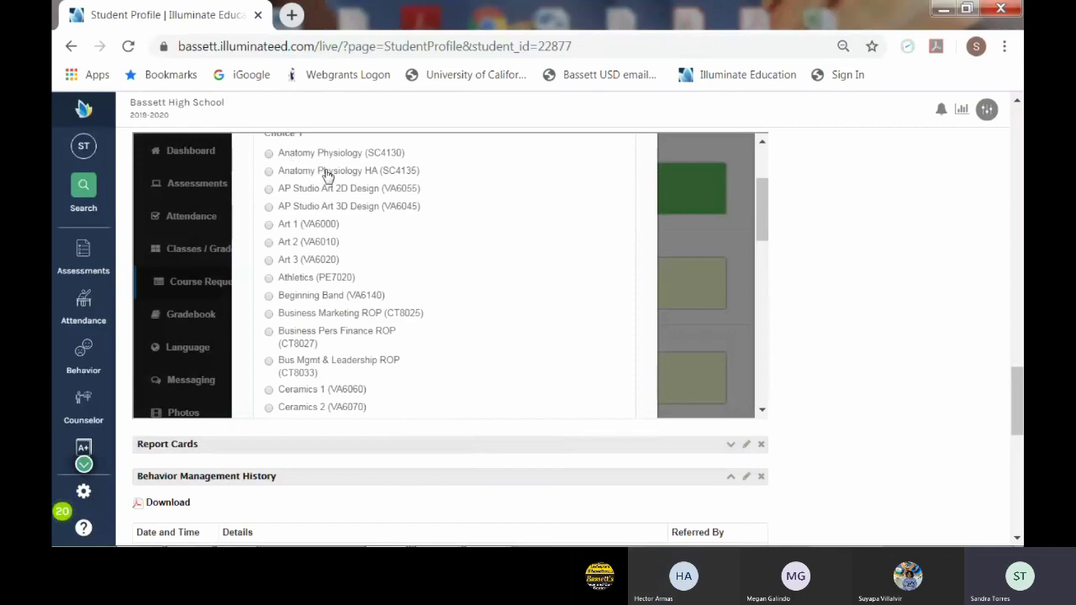
pyautogui.scroll(-3, 328, 174)
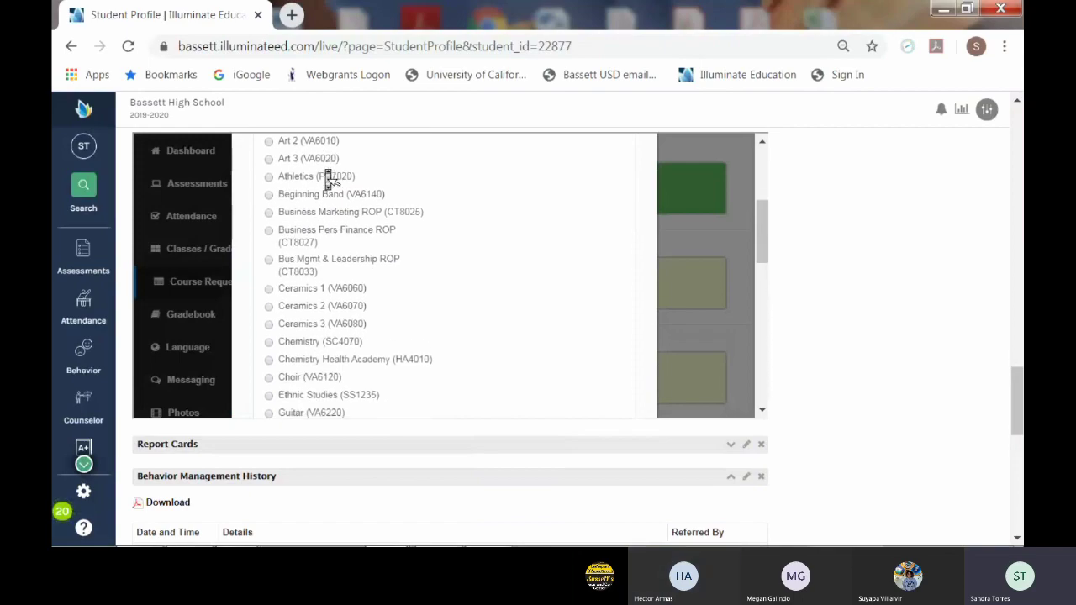
pyautogui.scroll(-8, 328, 176)
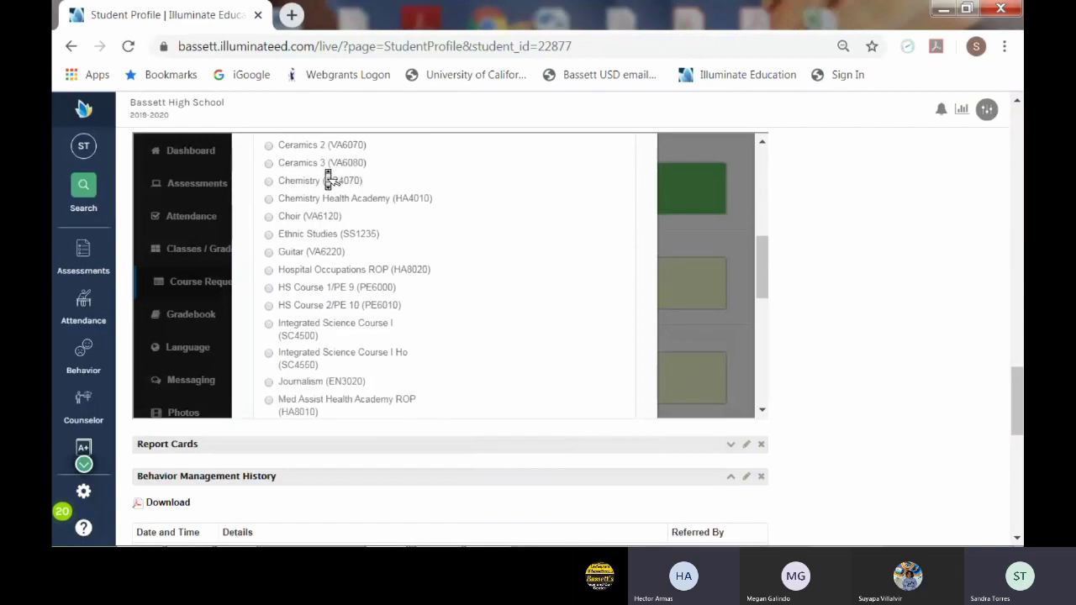
pyautogui.scroll(-1, 328, 177)
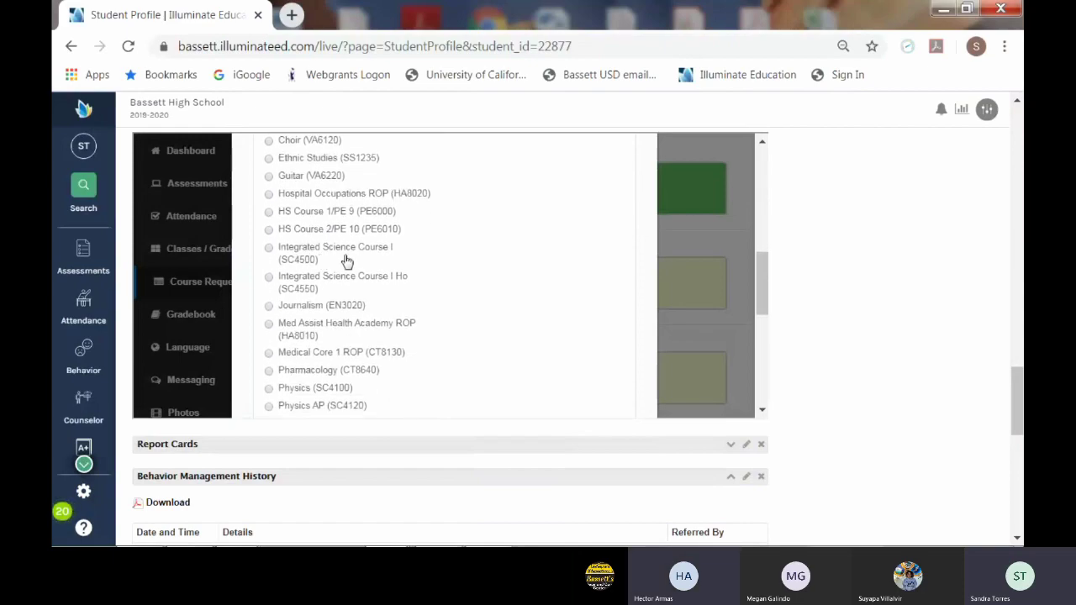
pyautogui.scroll(-4, 307, 279)
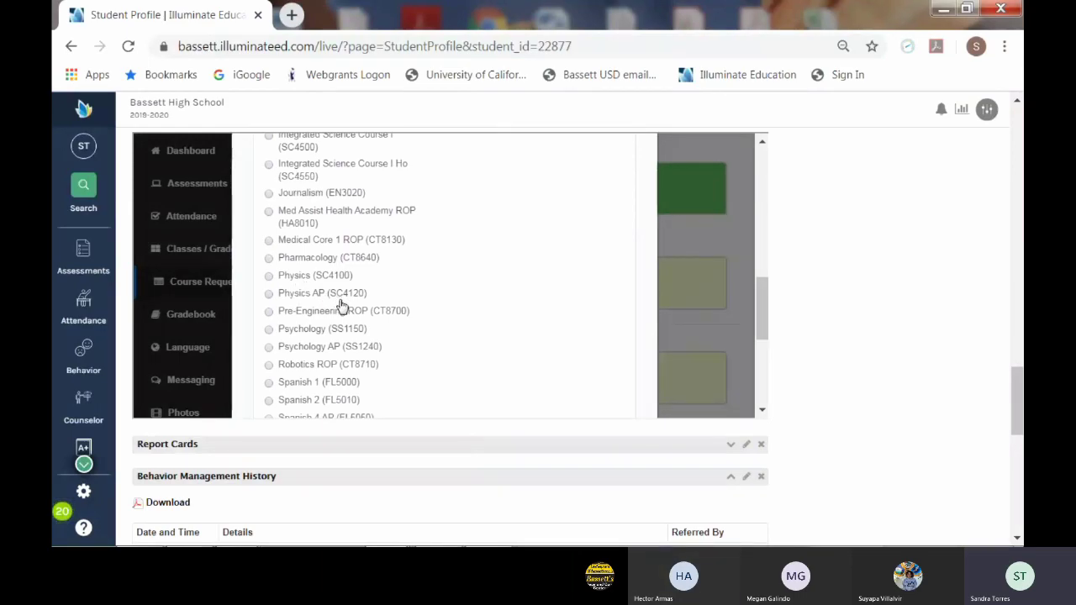
pyautogui.scroll(-1, 343, 308)
pyautogui.scroll(-3, 343, 308)
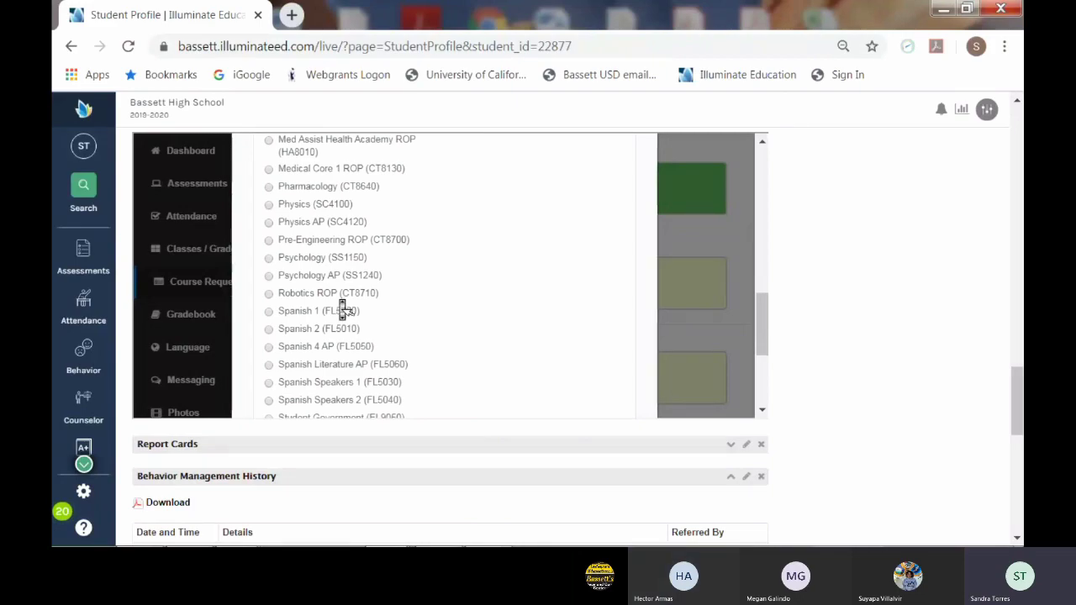
pyautogui.scroll(10, 341, 306)
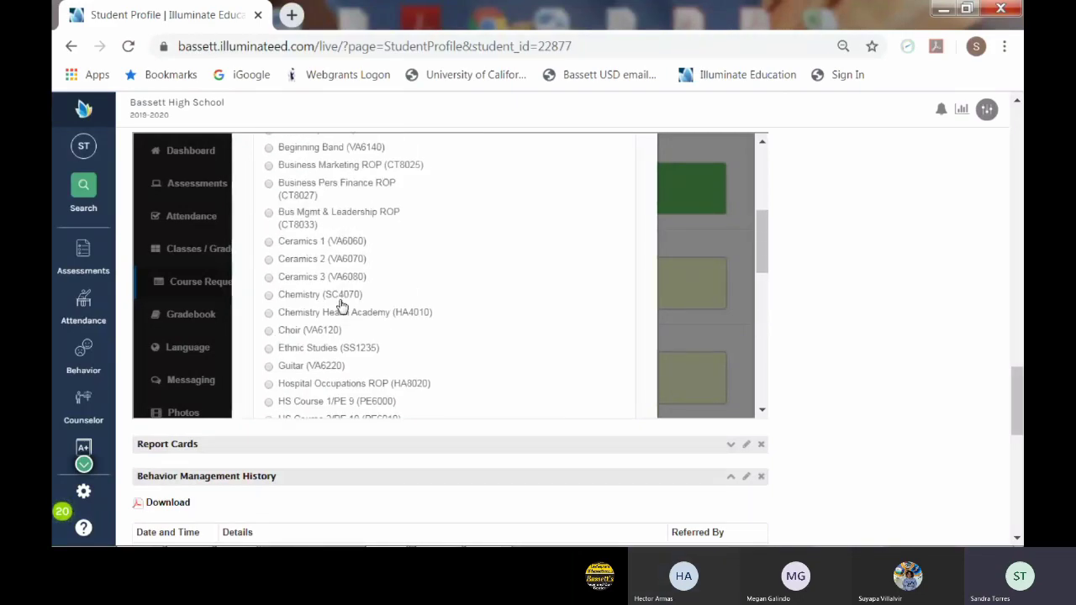
pyautogui.scroll(5, 342, 305)
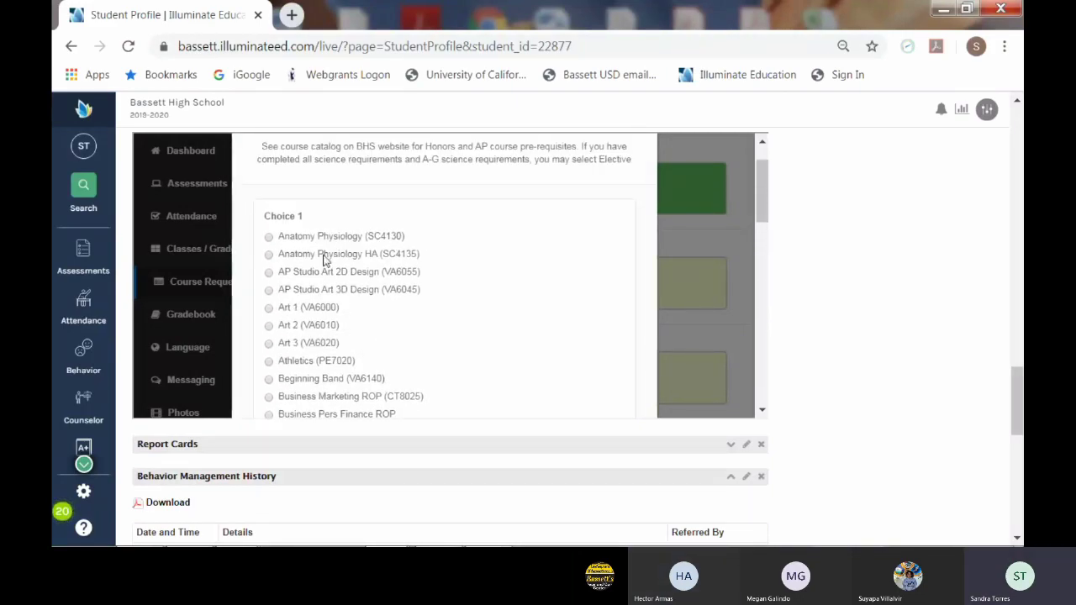
pyautogui.scroll(-3, 324, 256)
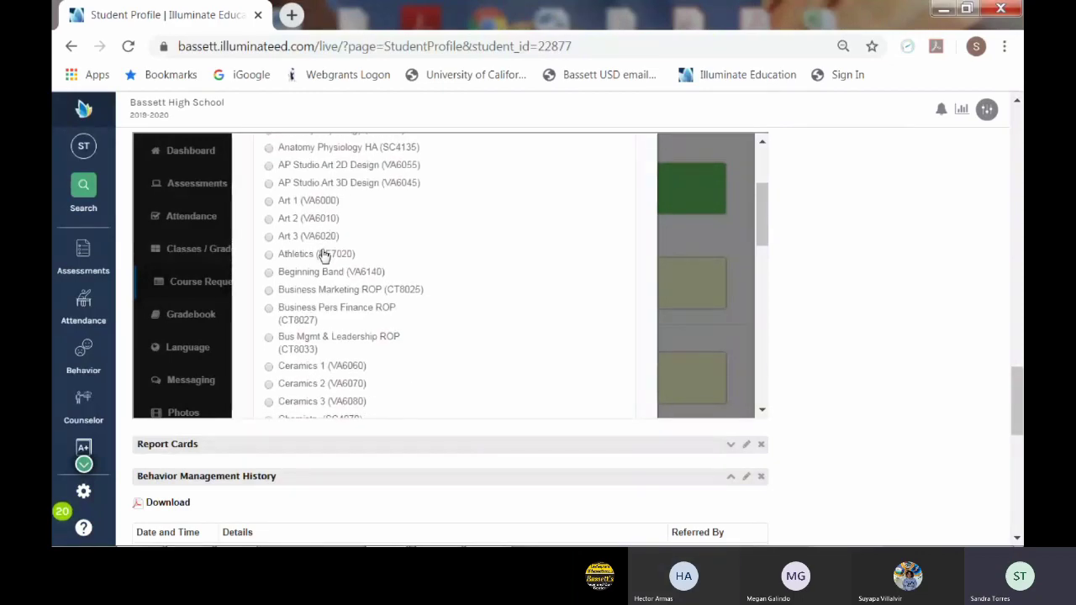
pyautogui.scroll(-2, 325, 256)
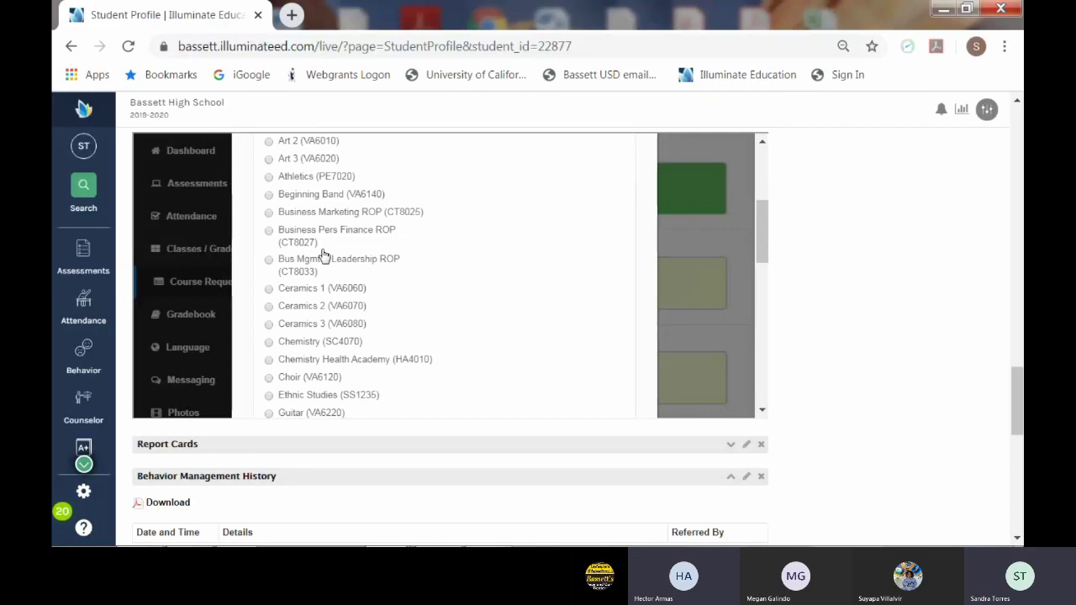
pyautogui.scroll(-4, 324, 256)
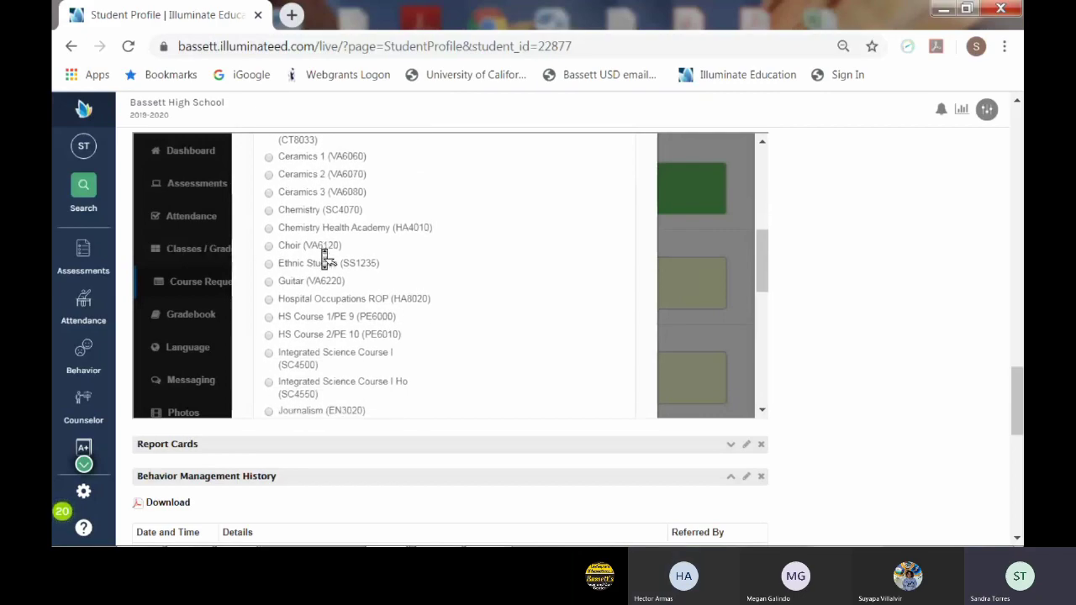
pyautogui.scroll(-4, 325, 259)
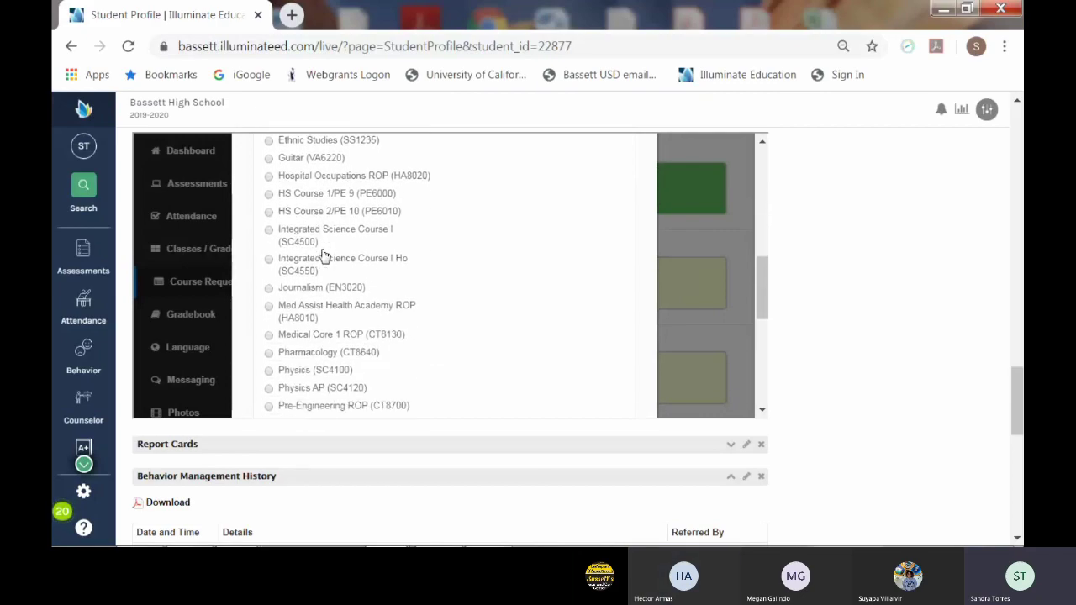
pyautogui.scroll(-3, 324, 255)
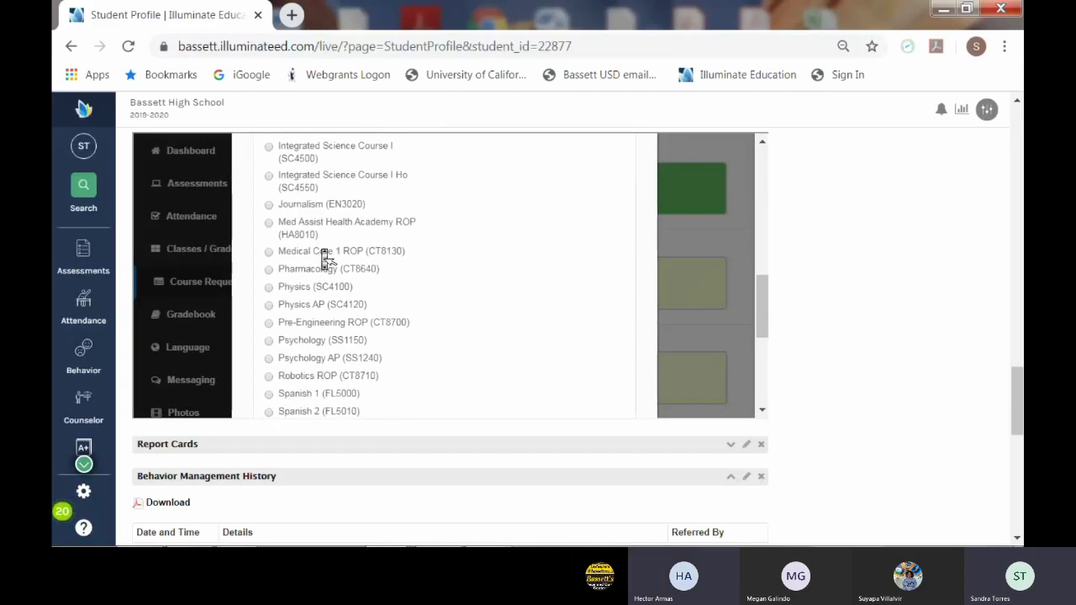
pyautogui.scroll(-2, 324, 255)
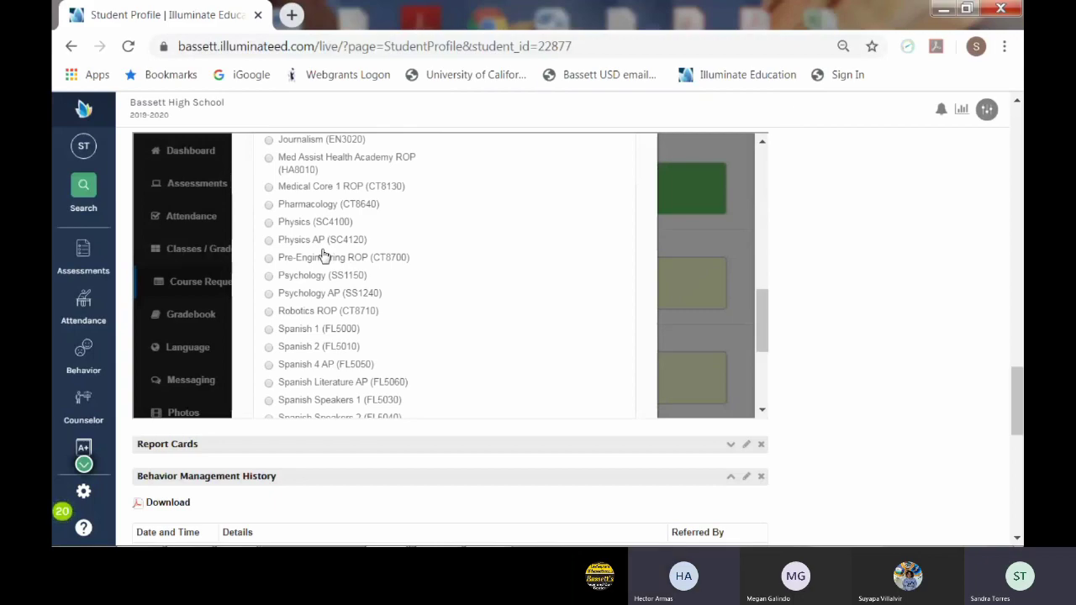
pyautogui.scroll(-5, 324, 255)
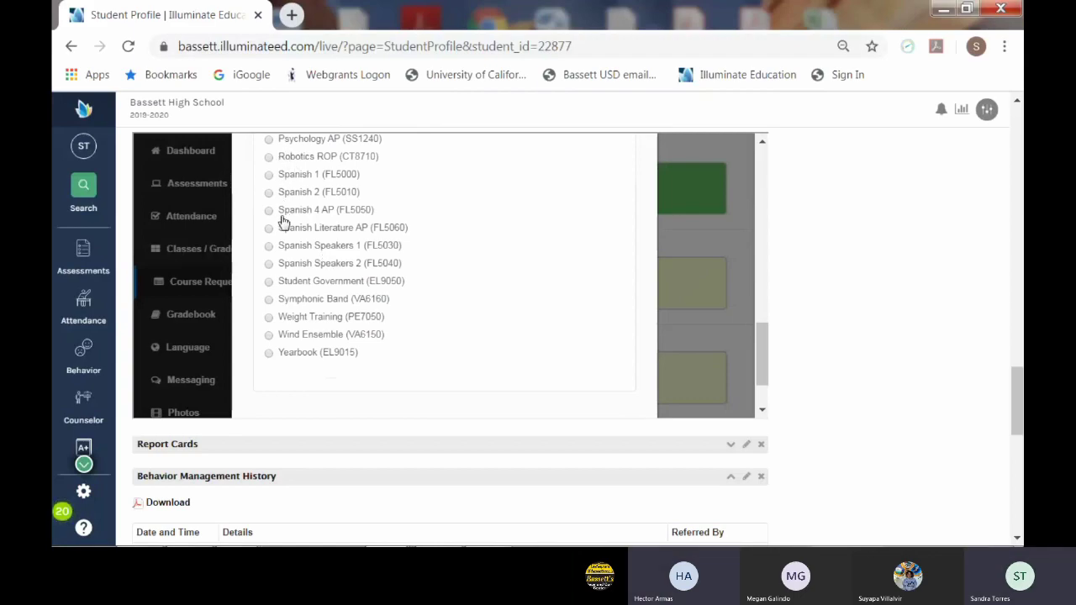
pyautogui.scroll(3, 284, 222)
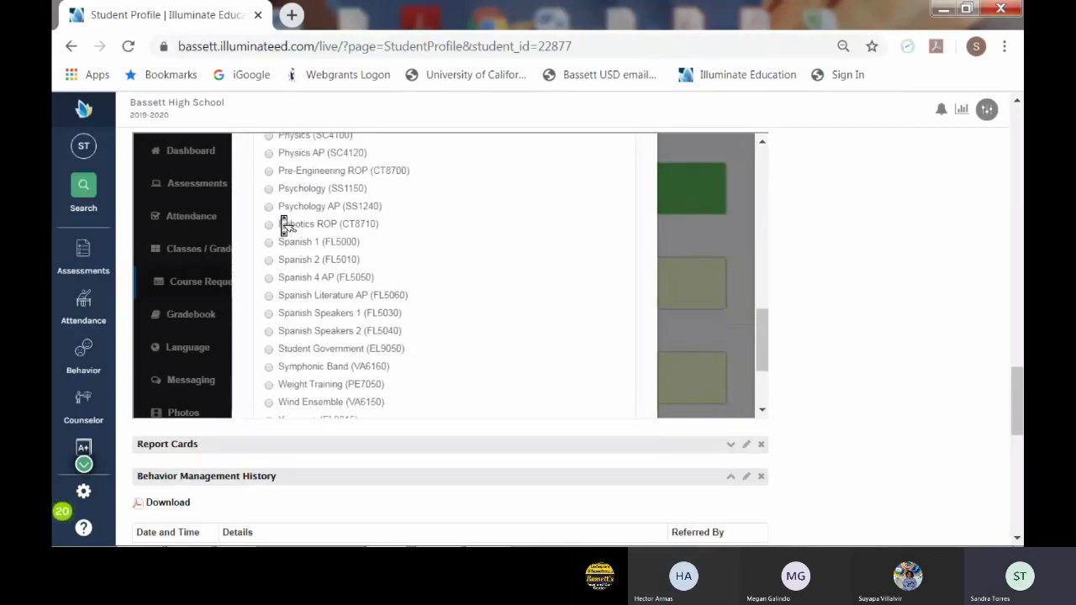
pyautogui.scroll(1, 283, 222)
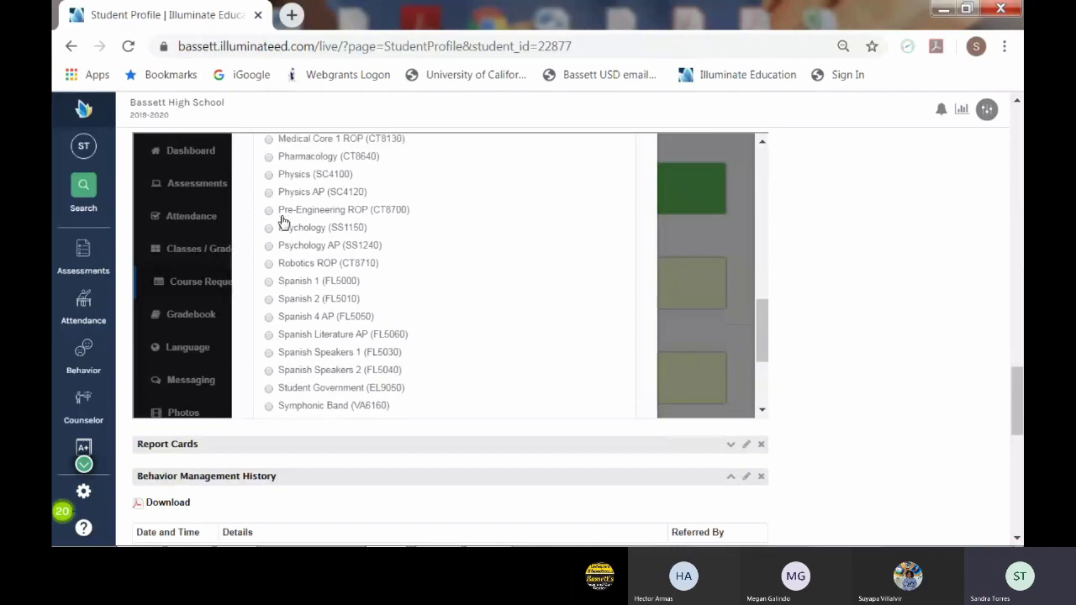
pyautogui.click(268, 176)
# Save Physics (SC4100) as the Science 11/12 or Elective request
pyautogui.scroll(-2, 468, 247)
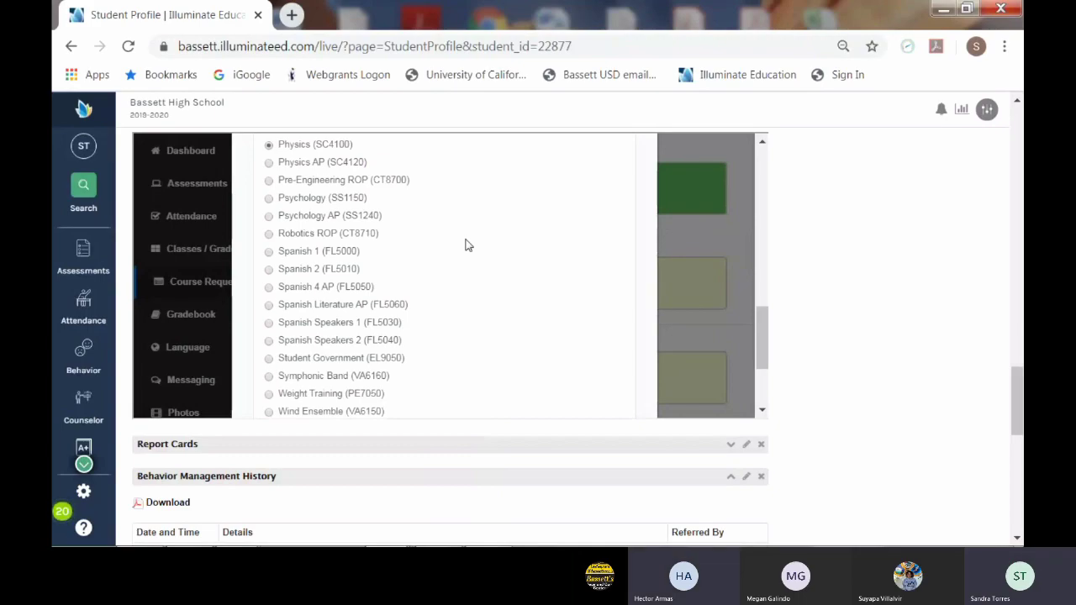
pyautogui.scroll(-5, 468, 245)
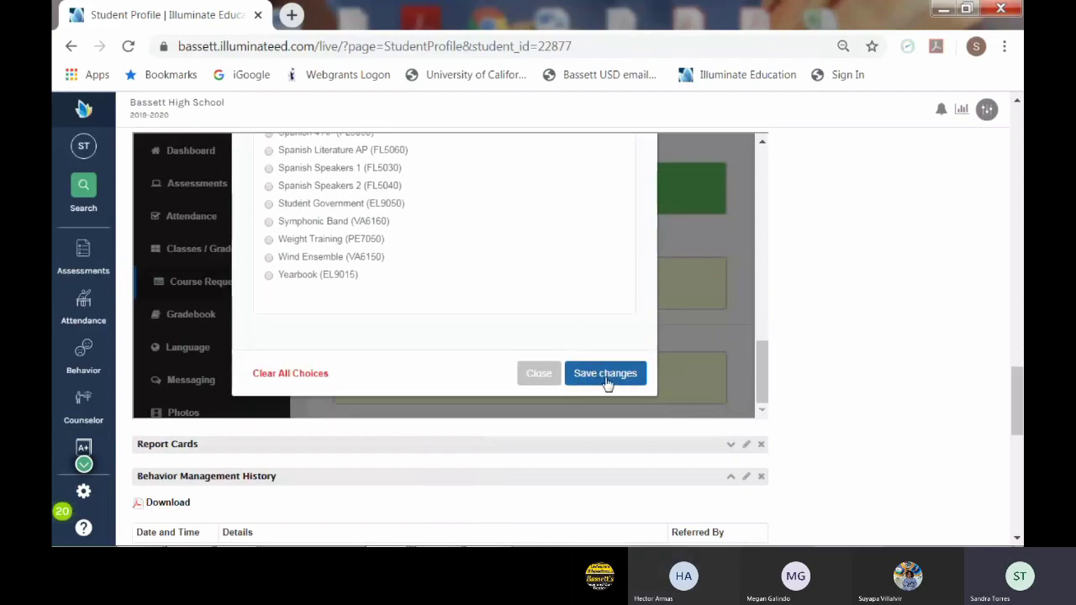
pyautogui.click(606, 380)
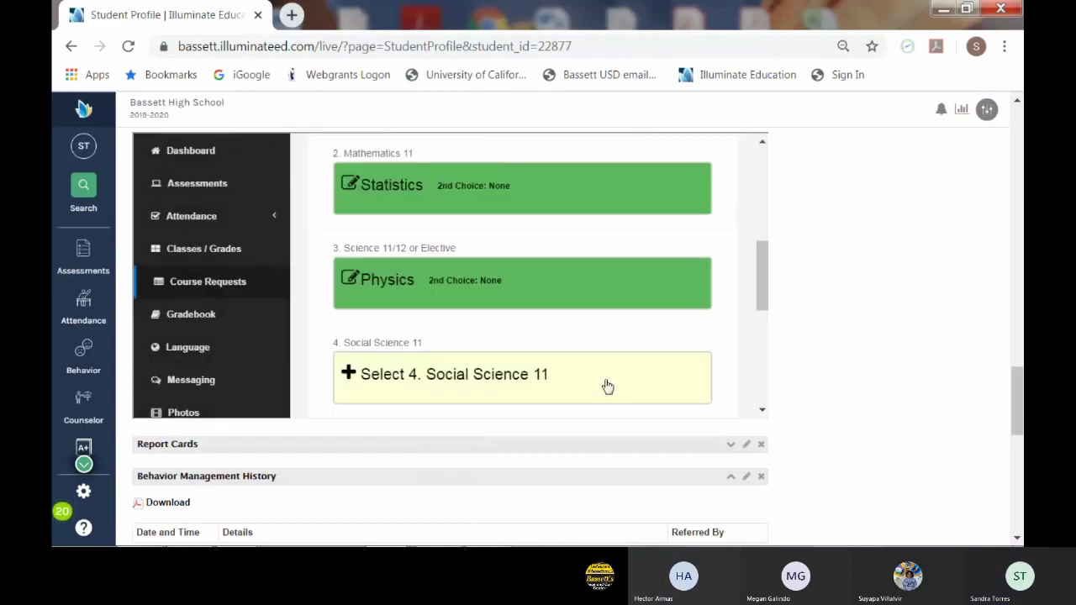
pyautogui.scroll(-1, 480, 272)
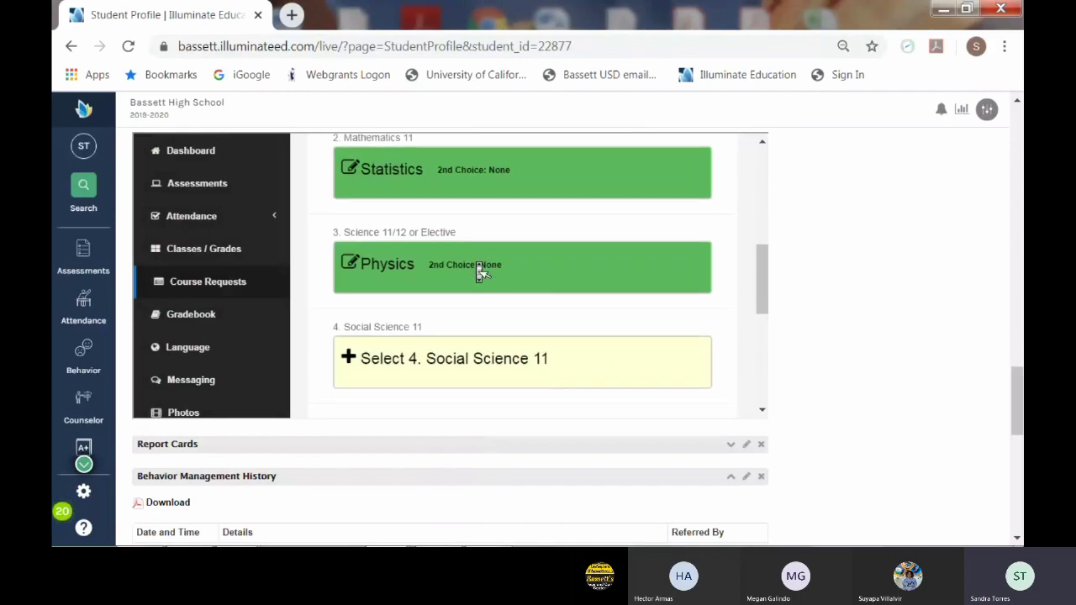
pyautogui.scroll(-2, 481, 272)
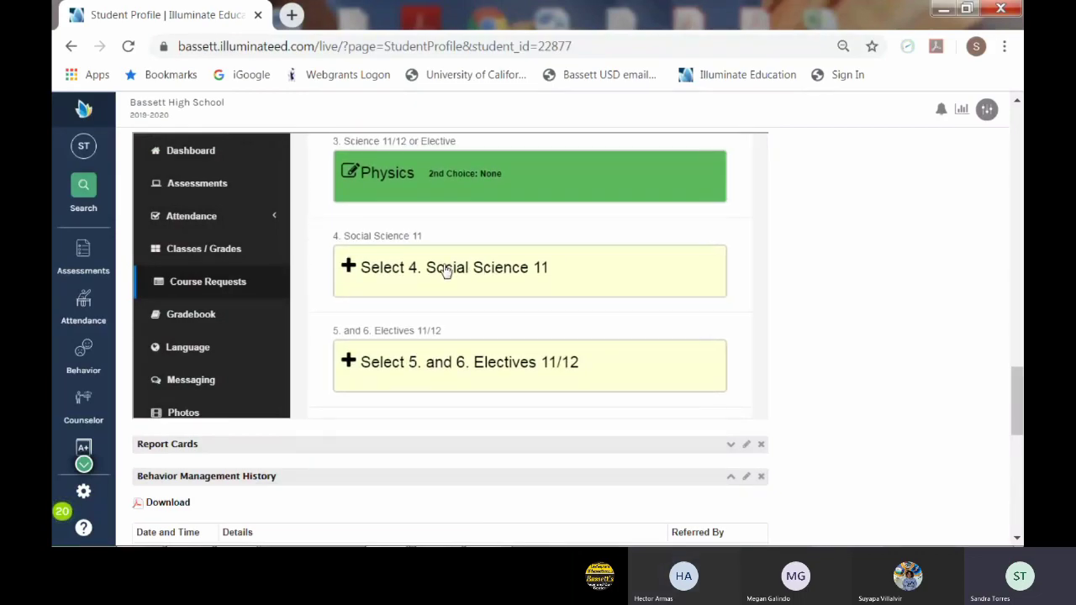
# Pick US History (SS1080) for the Social Science 11 slot and save it
pyautogui.click(446, 271)
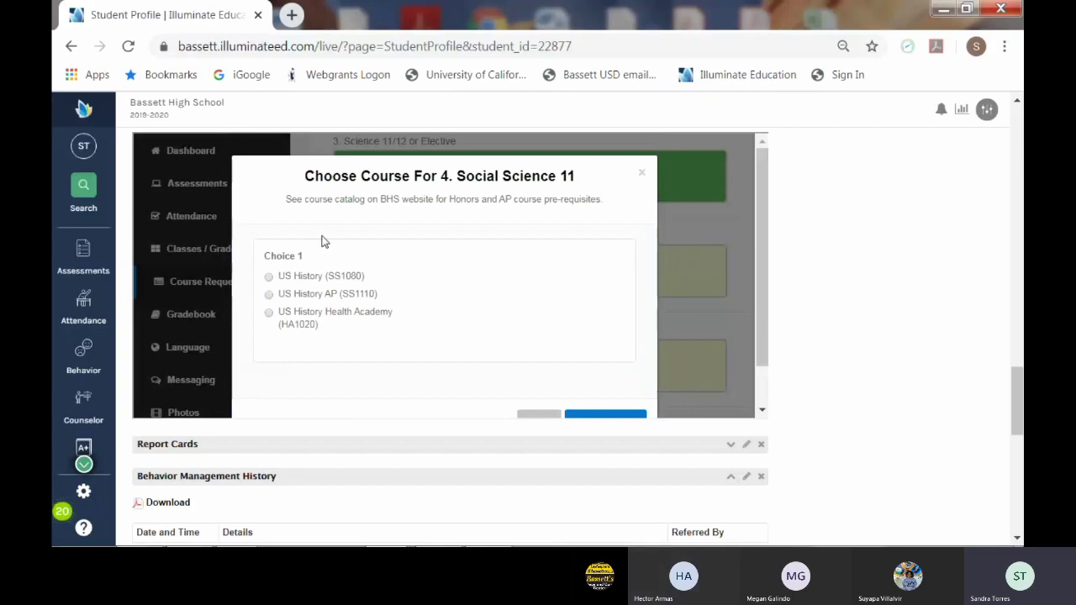
pyautogui.scroll(-1, 322, 241)
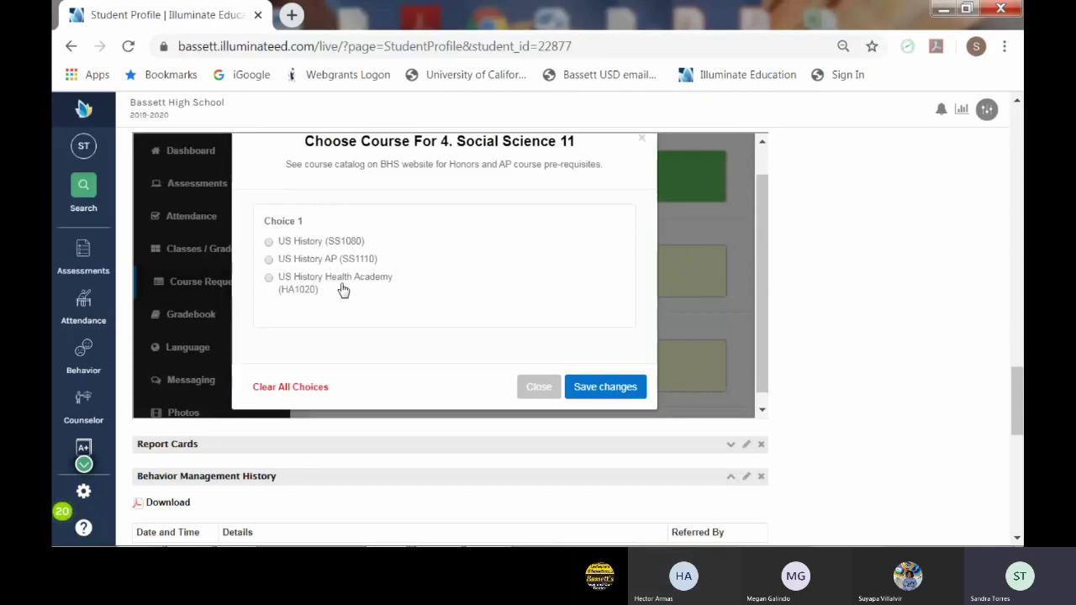
pyautogui.click(269, 242)
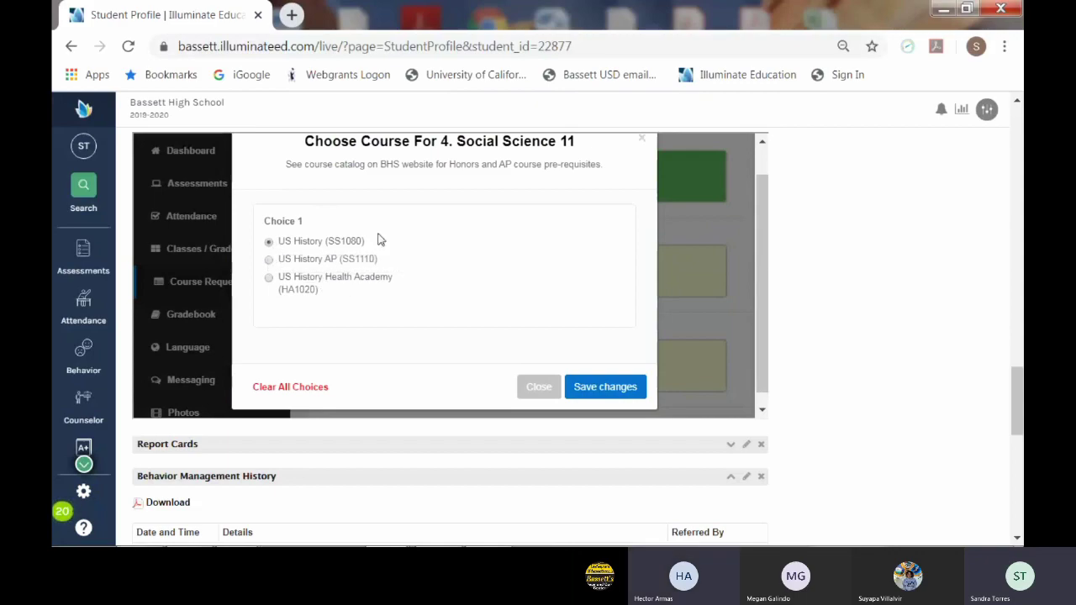
pyautogui.click(605, 388)
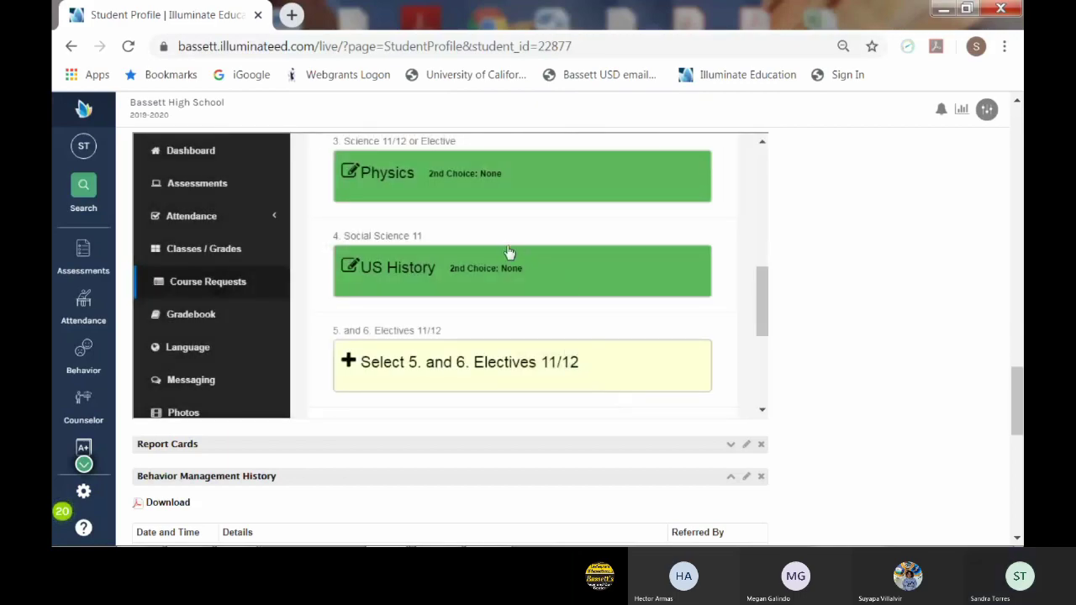
pyautogui.scroll(-3, 510, 252)
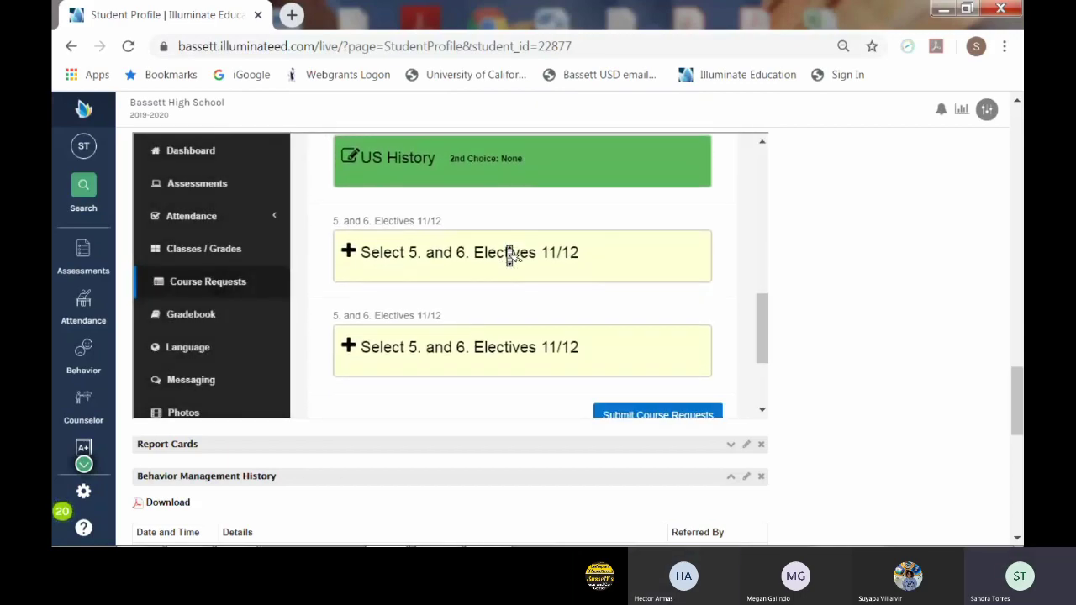
# Open the first 5. and 6. Electives 11/12 slot, pick Psychology (SS1150) and save
pyautogui.scroll(-1, 509, 253)
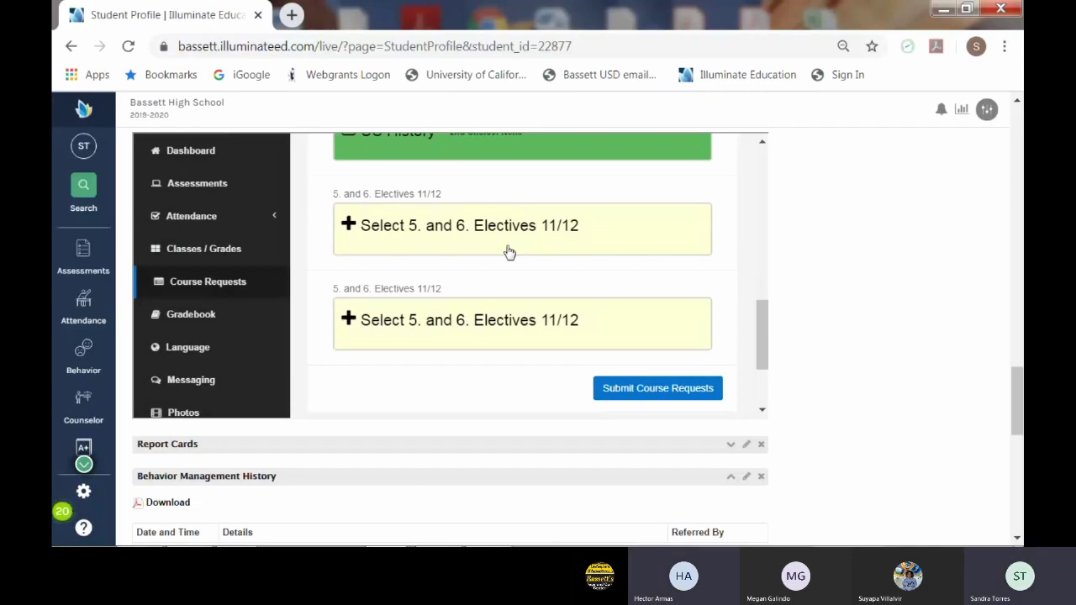
pyautogui.click(363, 227)
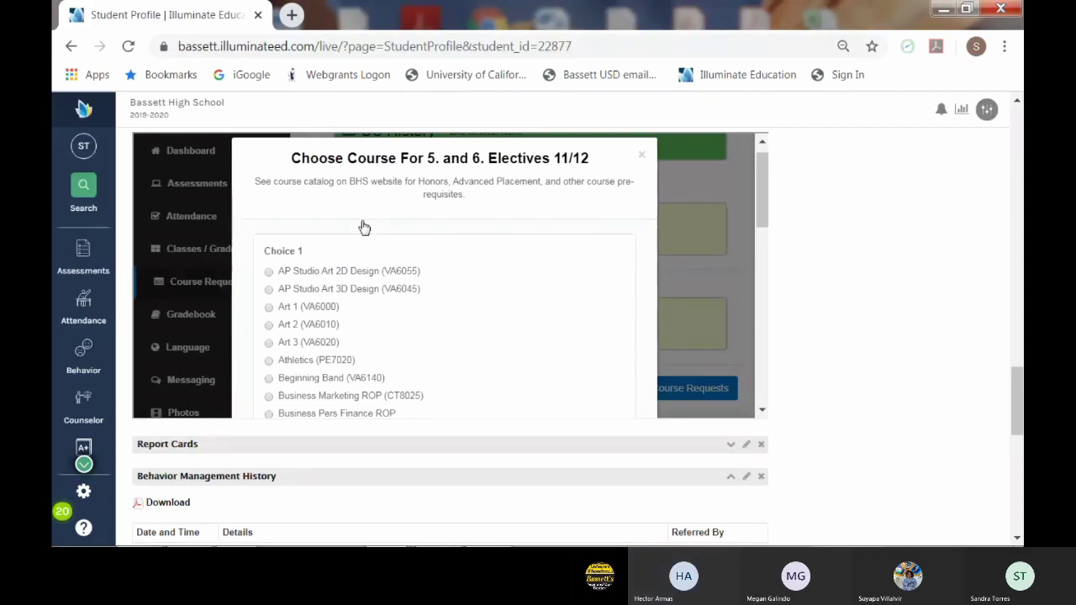
pyautogui.scroll(-2, 364, 228)
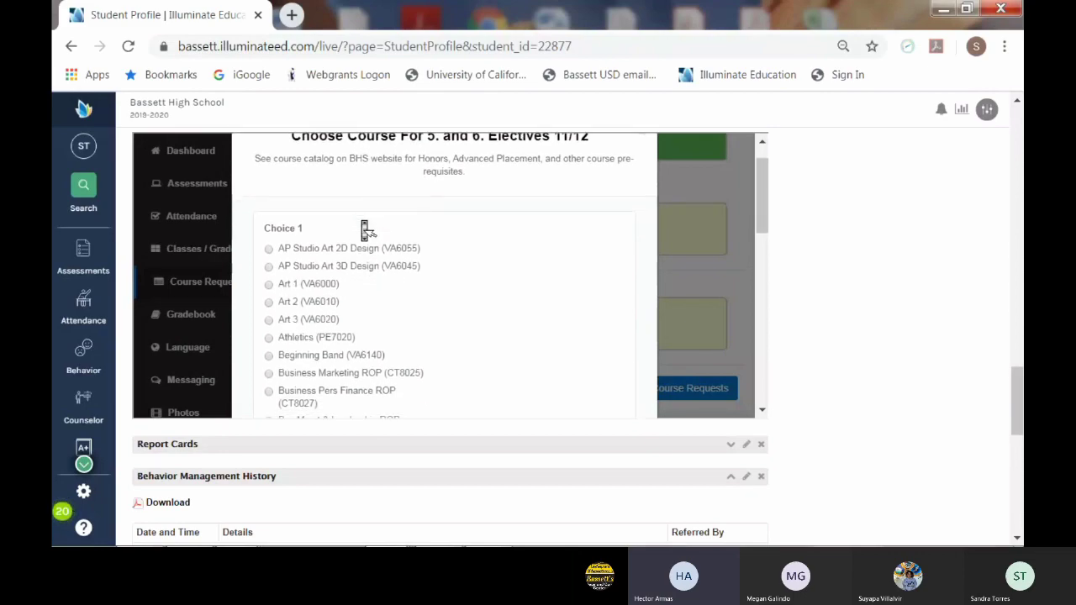
pyautogui.scroll(-2, 364, 228)
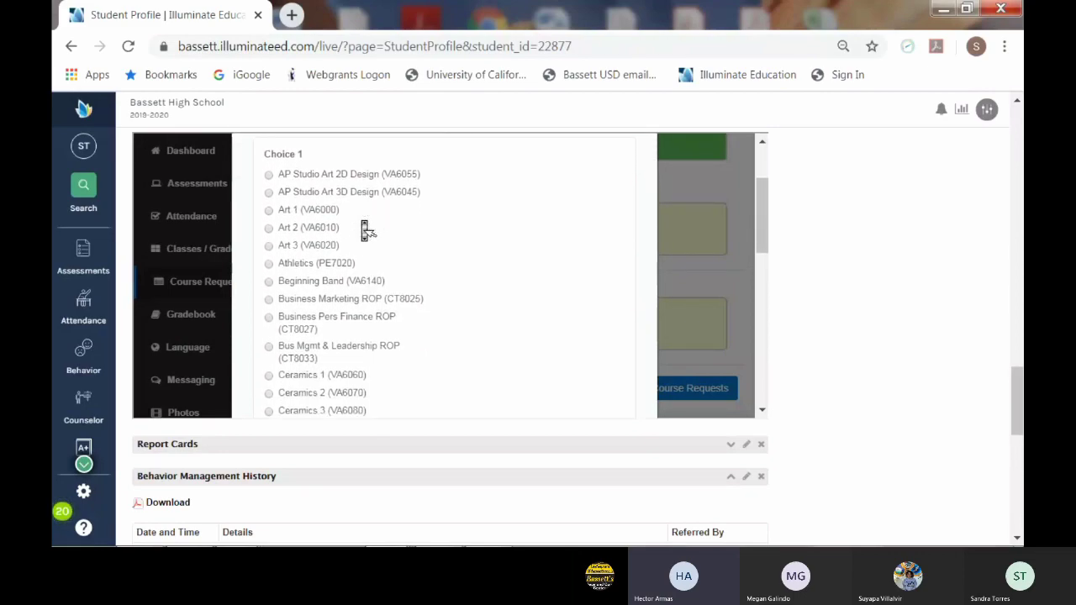
pyautogui.scroll(-5, 364, 228)
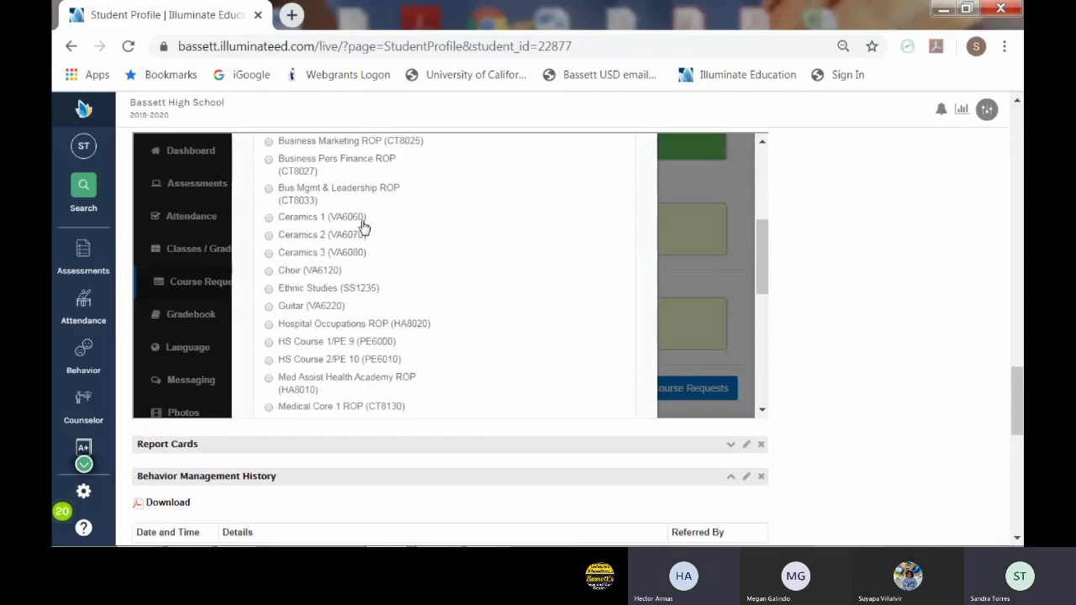
pyautogui.scroll(-1, 364, 228)
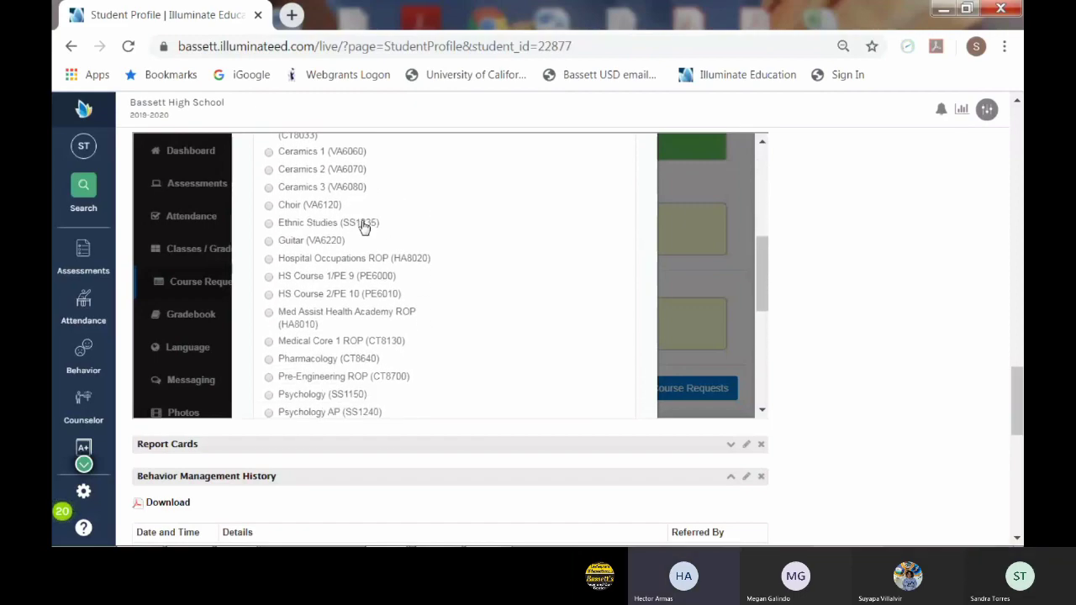
pyautogui.scroll(-1, 364, 227)
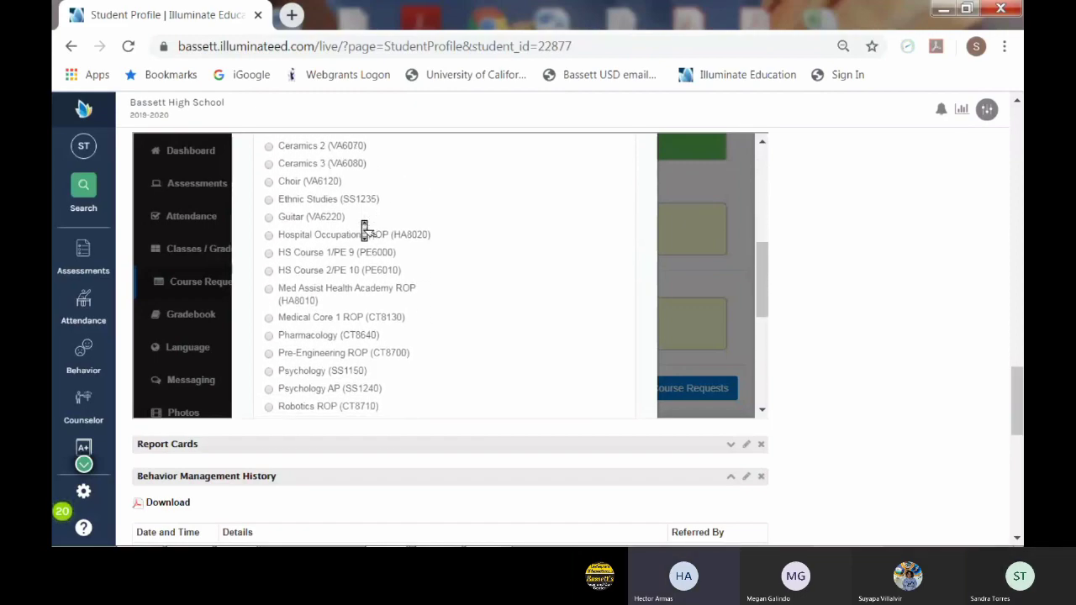
pyautogui.scroll(-1, 364, 228)
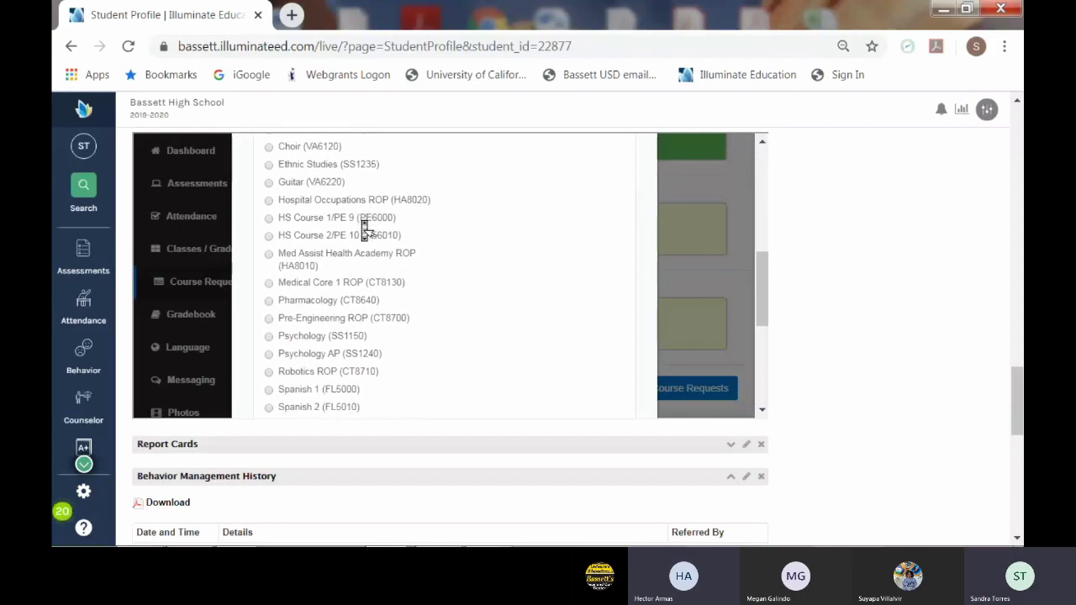
pyautogui.scroll(-1, 364, 228)
pyautogui.scroll(-2, 364, 228)
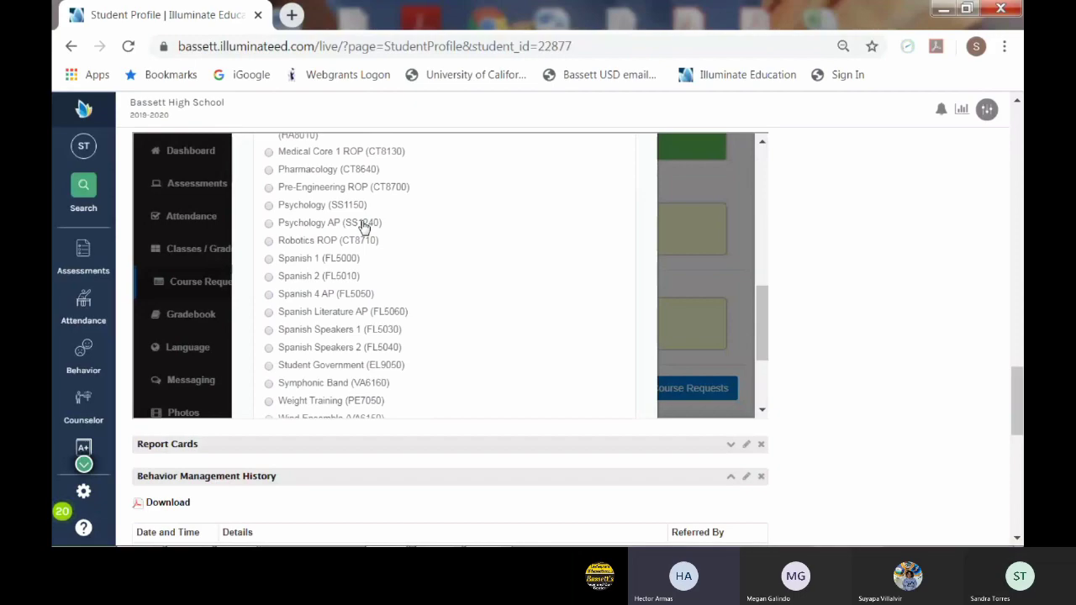
pyautogui.scroll(2, 364, 228)
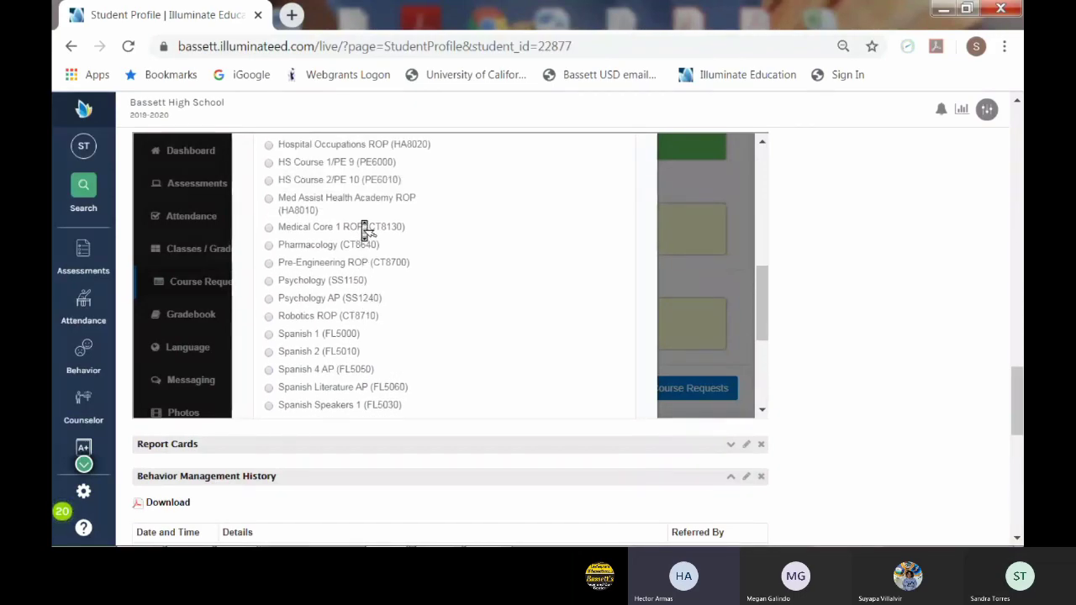
pyautogui.scroll(6, 364, 228)
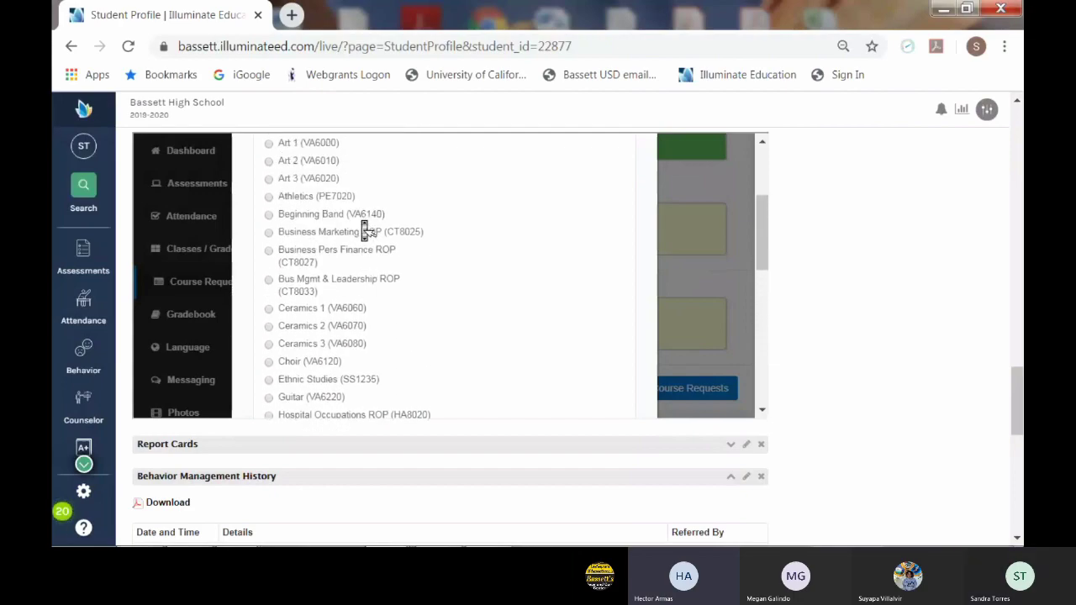
pyautogui.scroll(1, 364, 228)
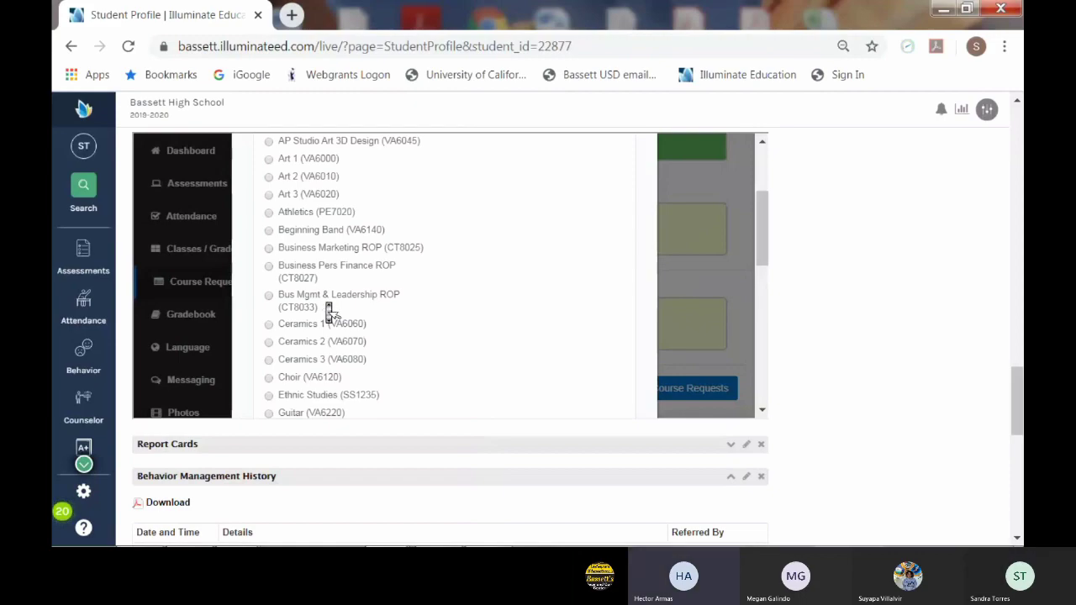
pyautogui.scroll(-1, 328, 310)
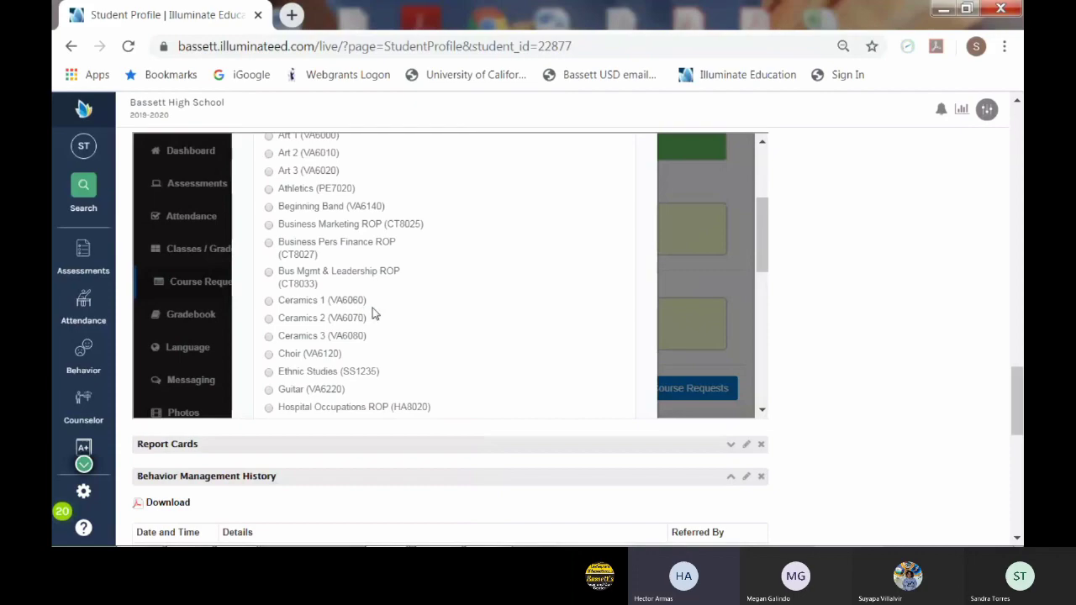
pyautogui.scroll(-2, 385, 316)
pyautogui.scroll(-3, 384, 316)
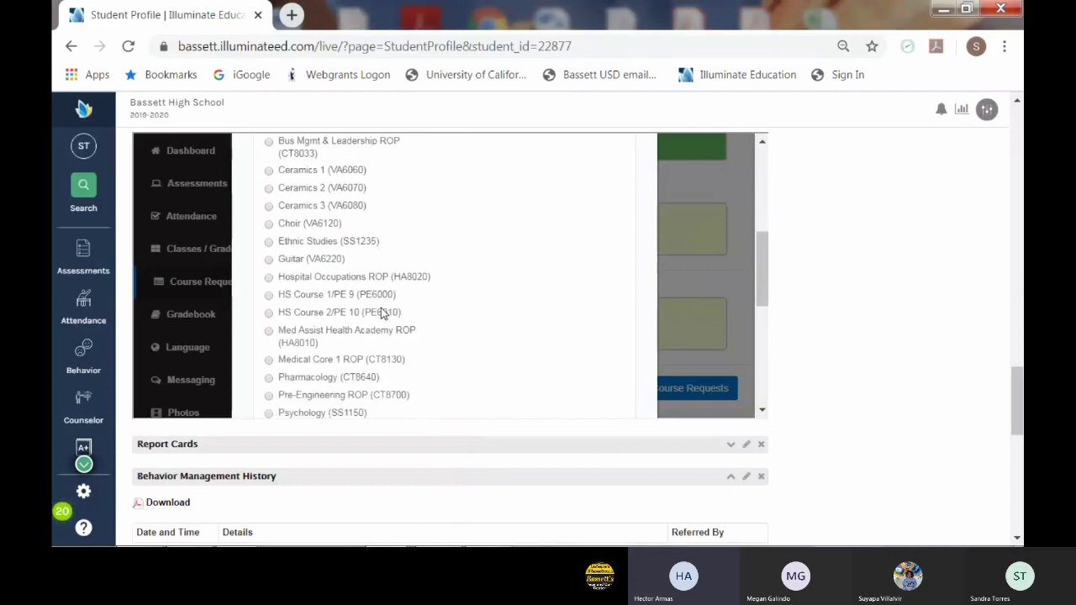
pyautogui.scroll(-1, 383, 316)
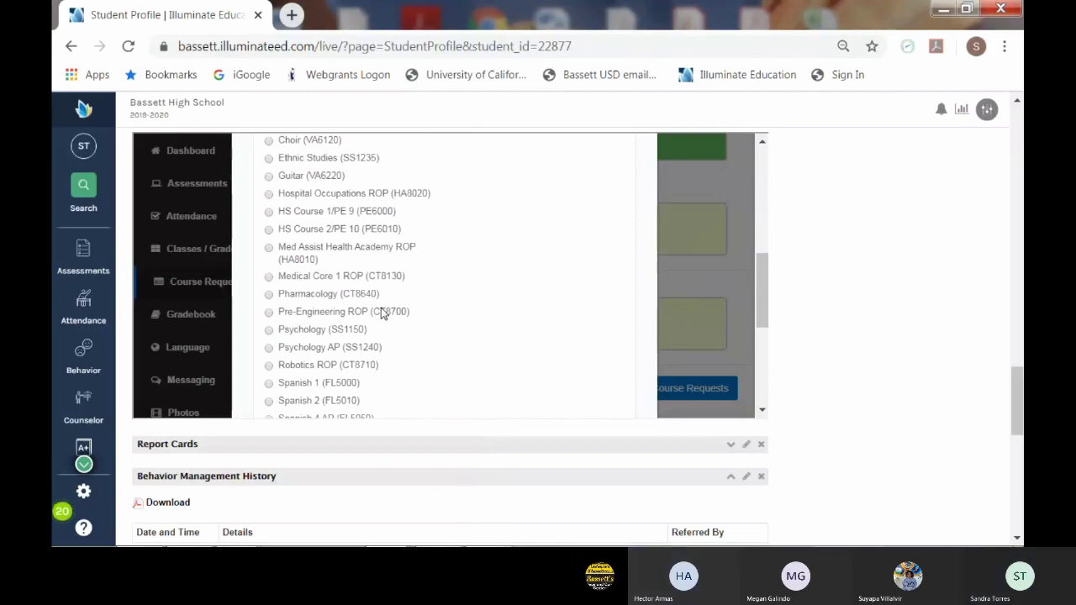
pyautogui.scroll(-1, 382, 313)
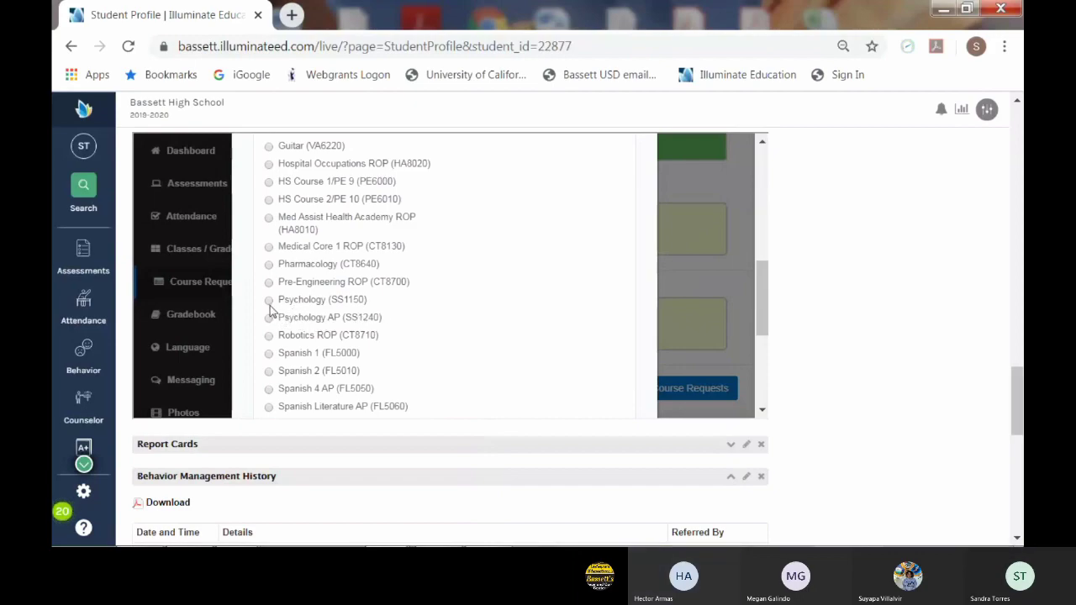
pyautogui.click(268, 300)
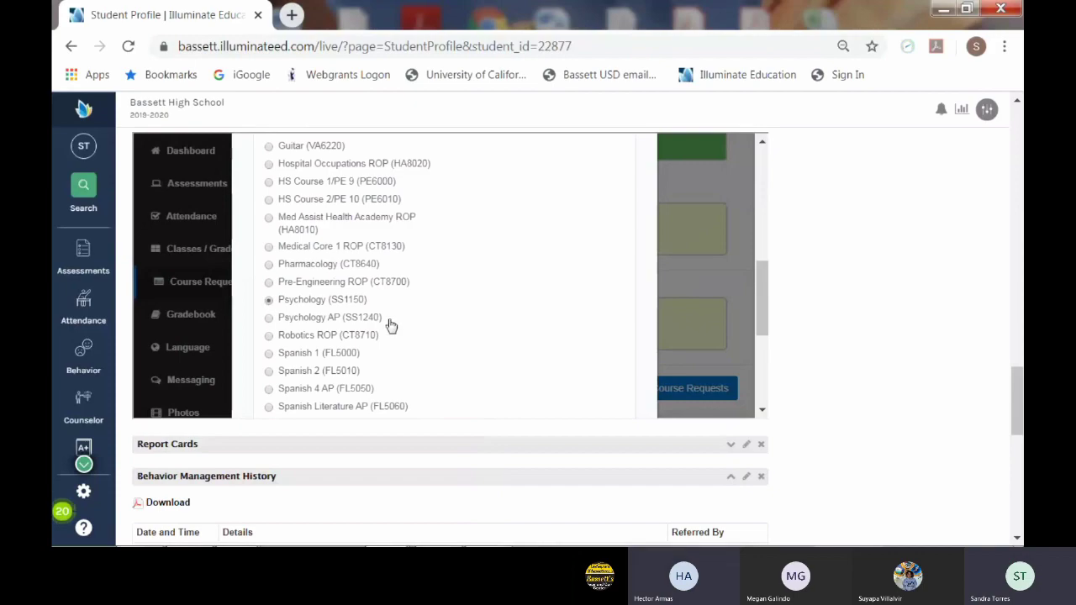
pyautogui.scroll(-5, 392, 325)
pyautogui.scroll(-3, 486, 351)
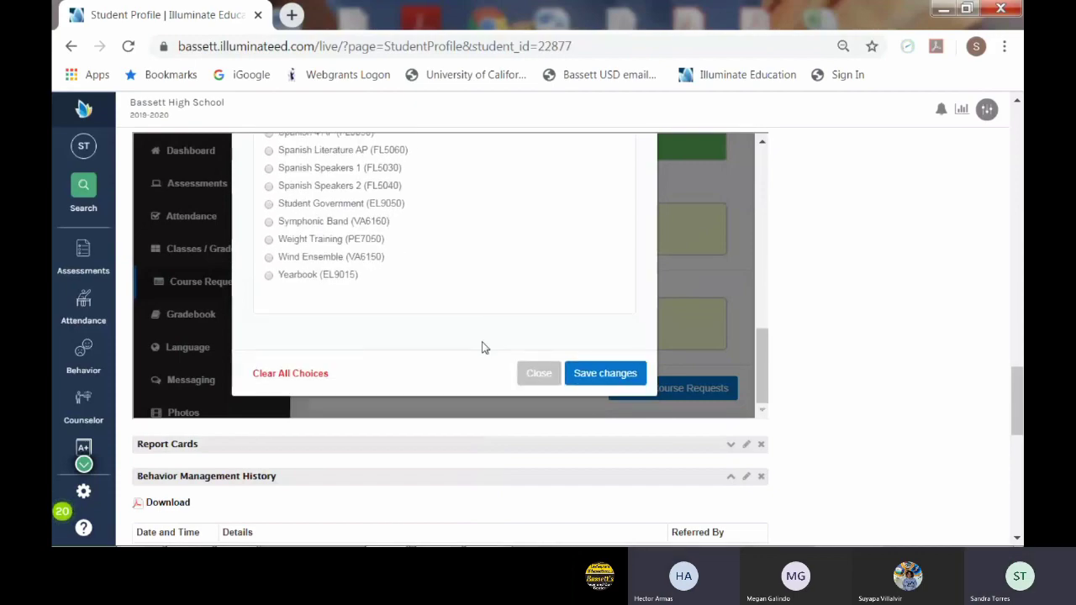
pyautogui.click(605, 373)
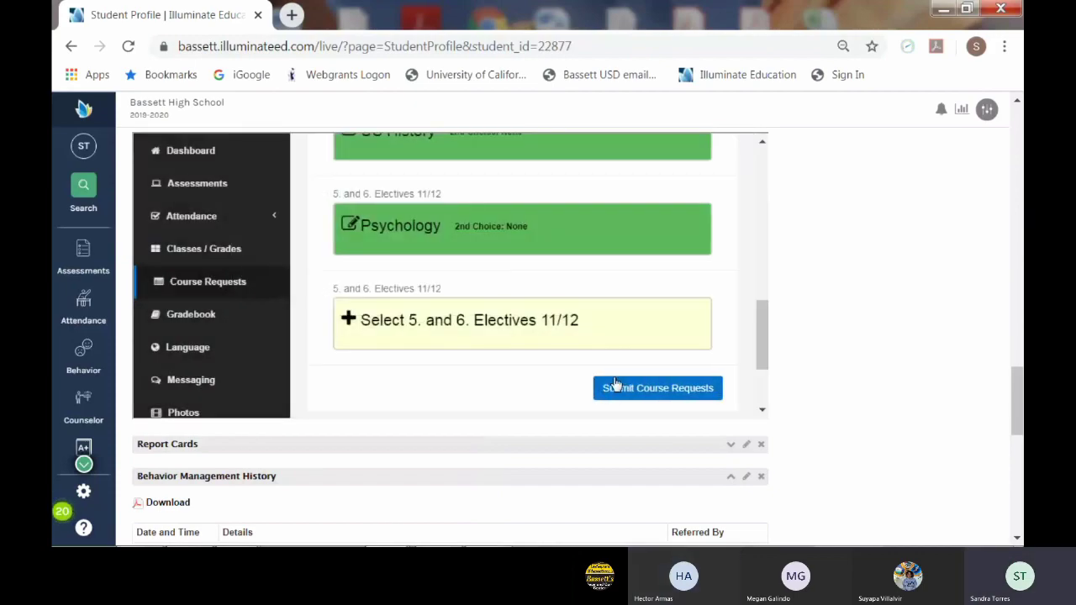
# Open the empty elective slot, pick Spanish Speakers 1 (FL5030) and save
pyautogui.click(360, 325)
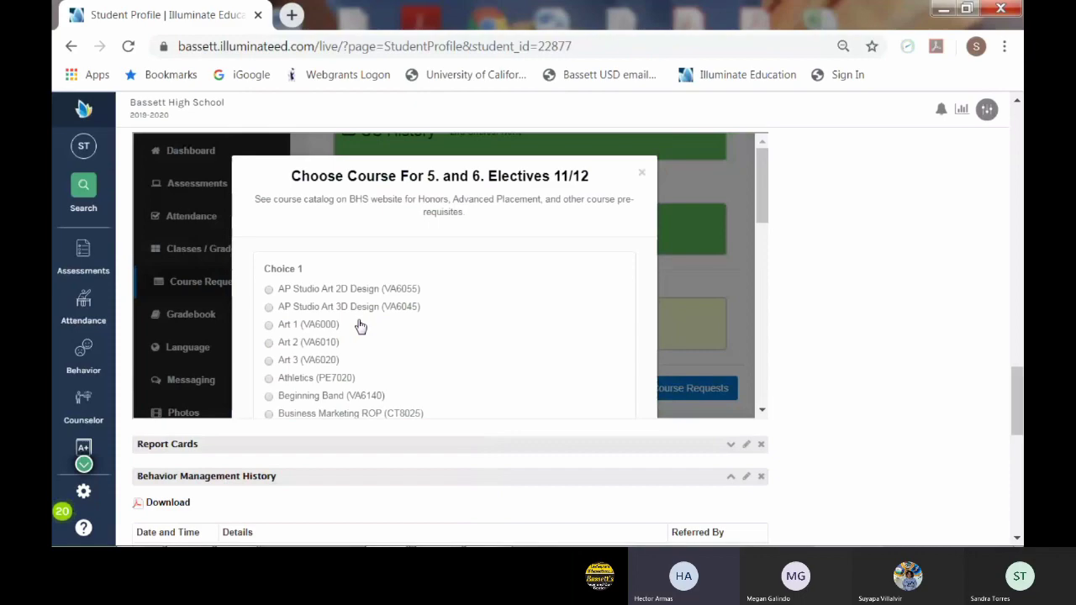
pyautogui.scroll(-2, 477, 299)
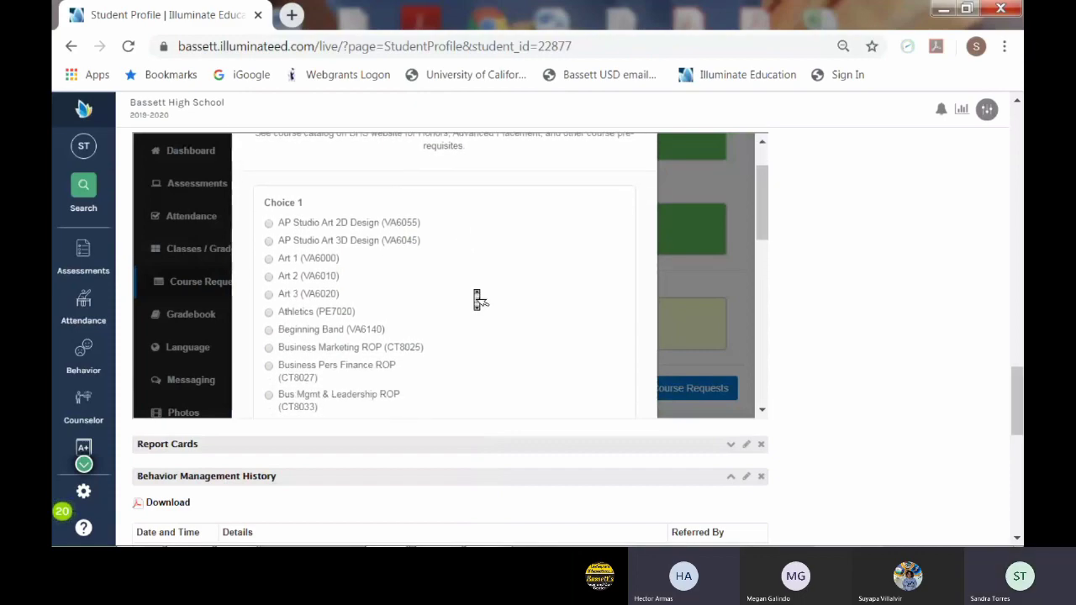
pyautogui.scroll(-1, 478, 299)
pyautogui.scroll(-2, 477, 295)
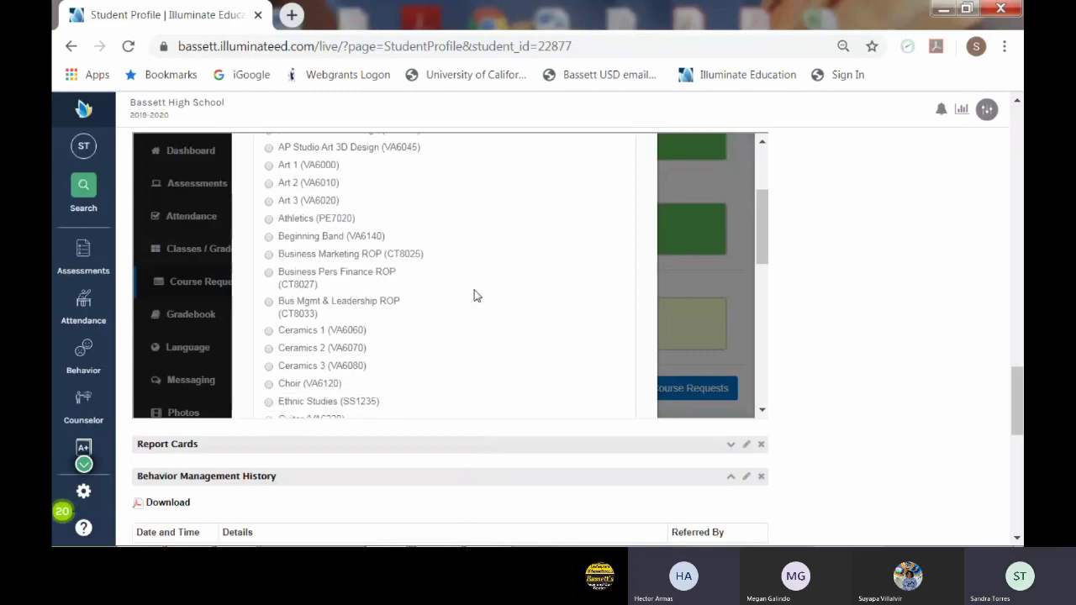
pyautogui.scroll(-2, 475, 295)
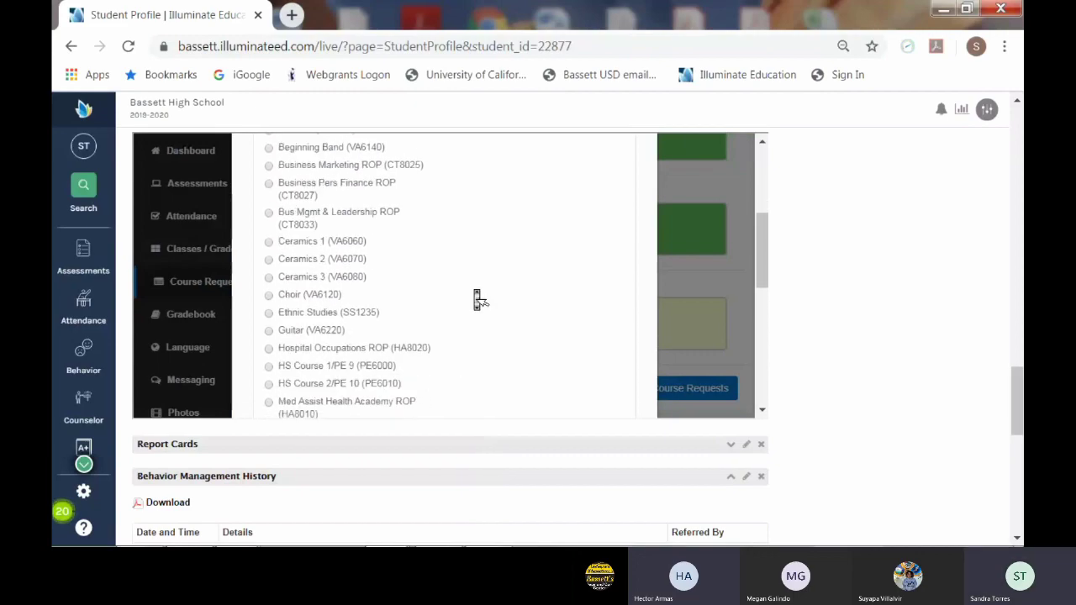
pyautogui.scroll(-5, 475, 295)
pyautogui.scroll(-4, 477, 299)
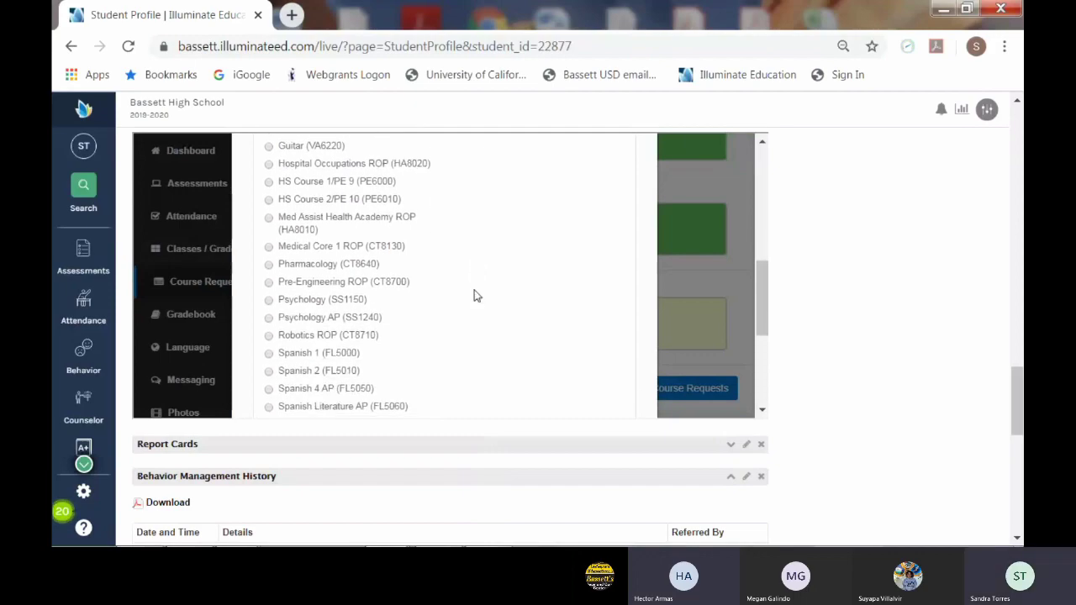
pyautogui.scroll(-2, 477, 299)
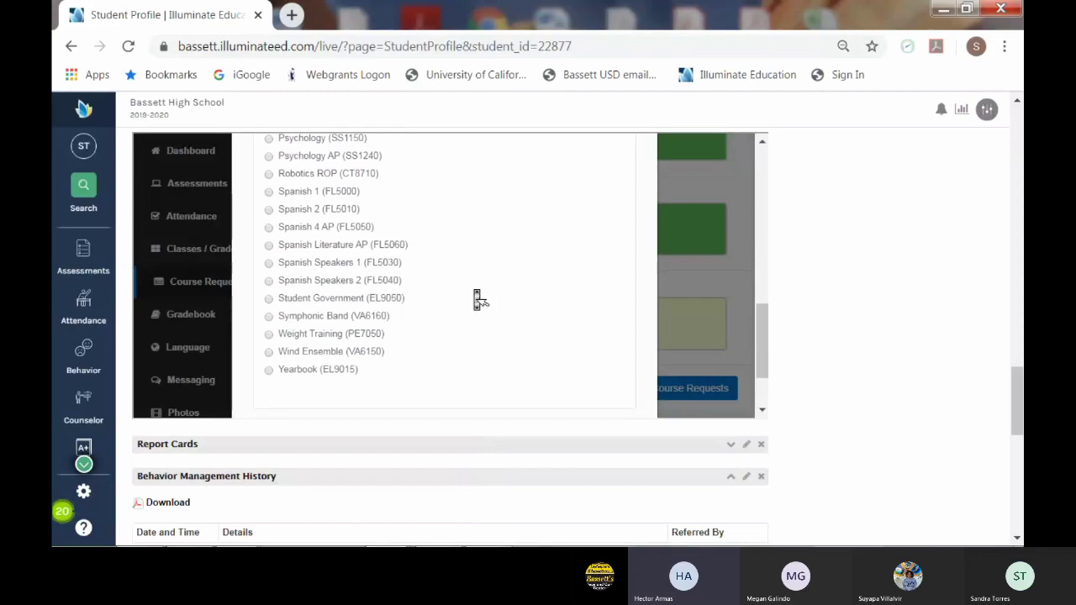
pyautogui.scroll(-1, 475, 295)
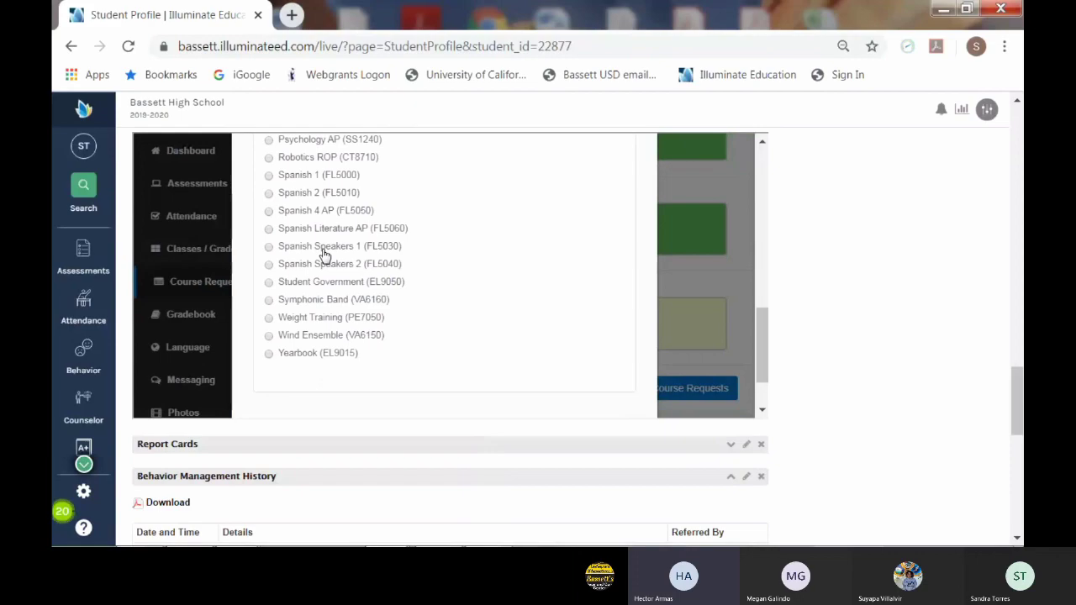
pyautogui.click(269, 247)
pyautogui.scroll(-1, 552, 275)
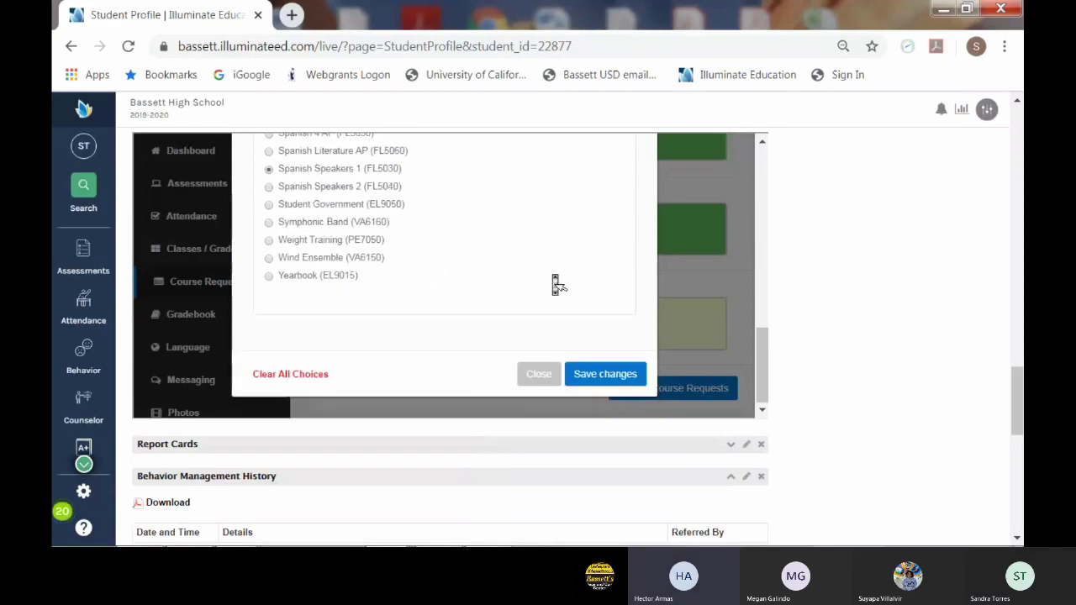
pyautogui.click(606, 374)
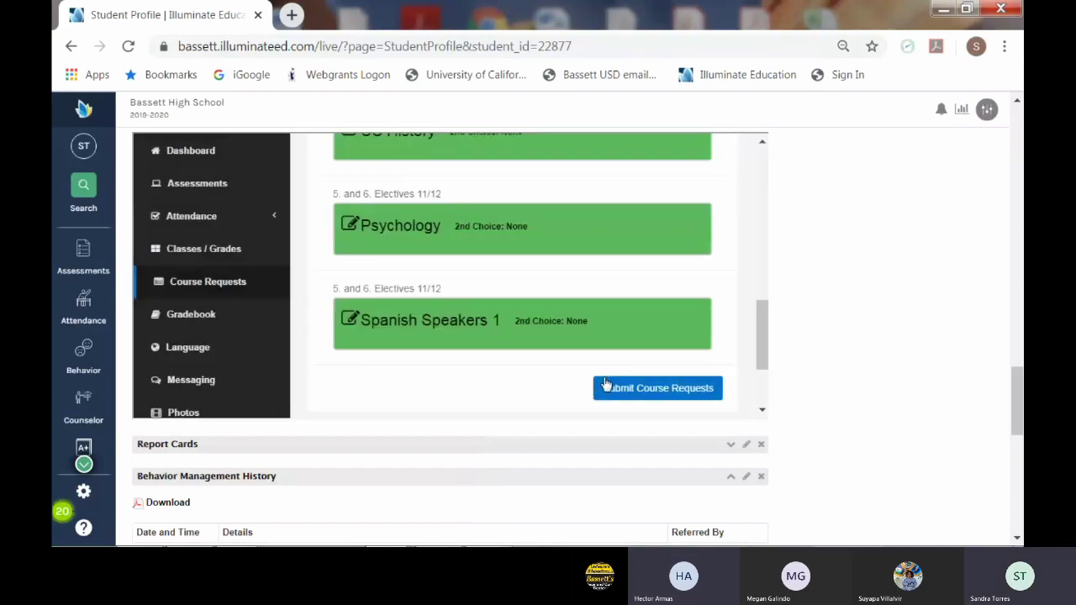
# Submit the six Grade 11 course requests and confirm in the ARE YOU SURE? dialog
pyautogui.click(649, 391)
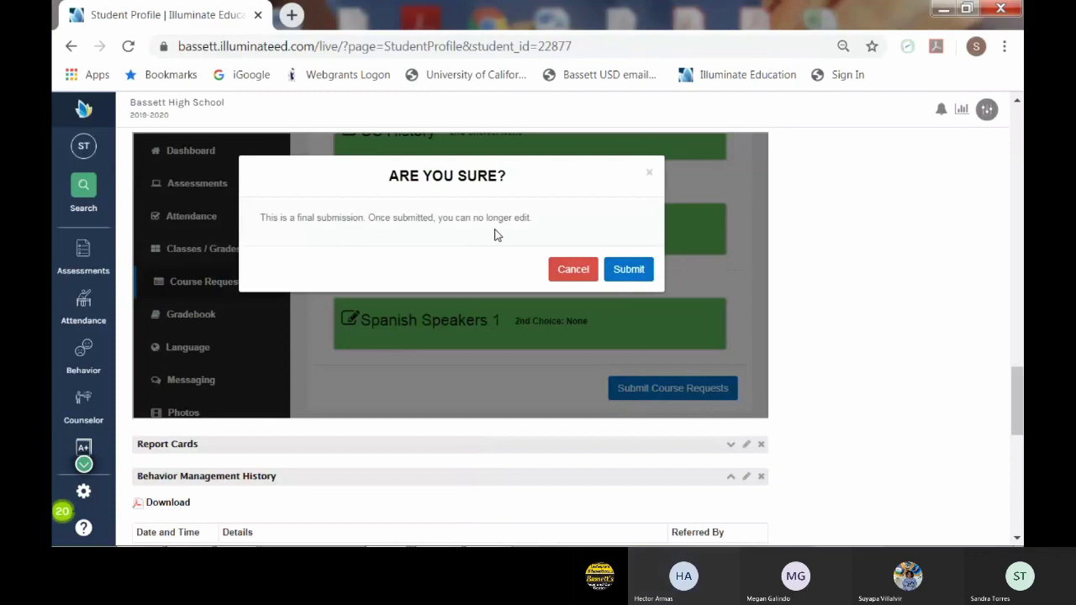
pyautogui.click(628, 270)
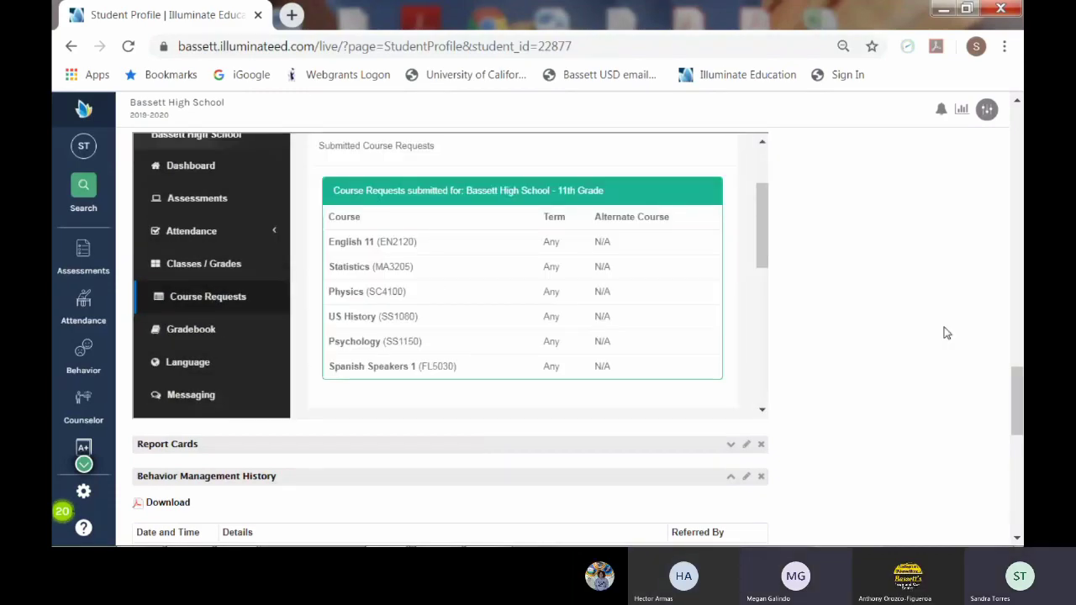